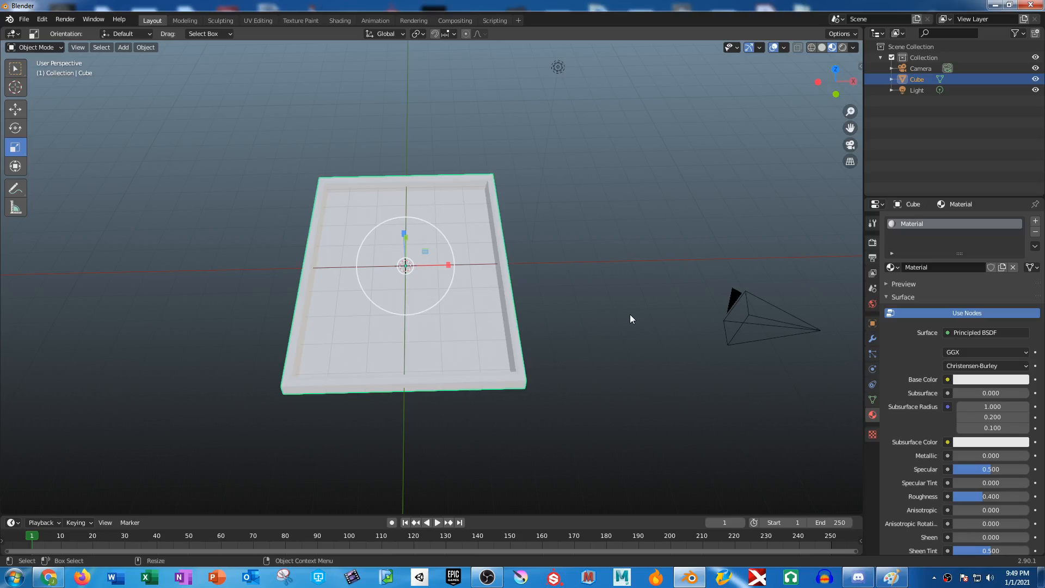
- Inspect the picture frame from several angles and check its UV layout in the UV Editing workspace
middle_click_drag(595, 389, 547, 252)
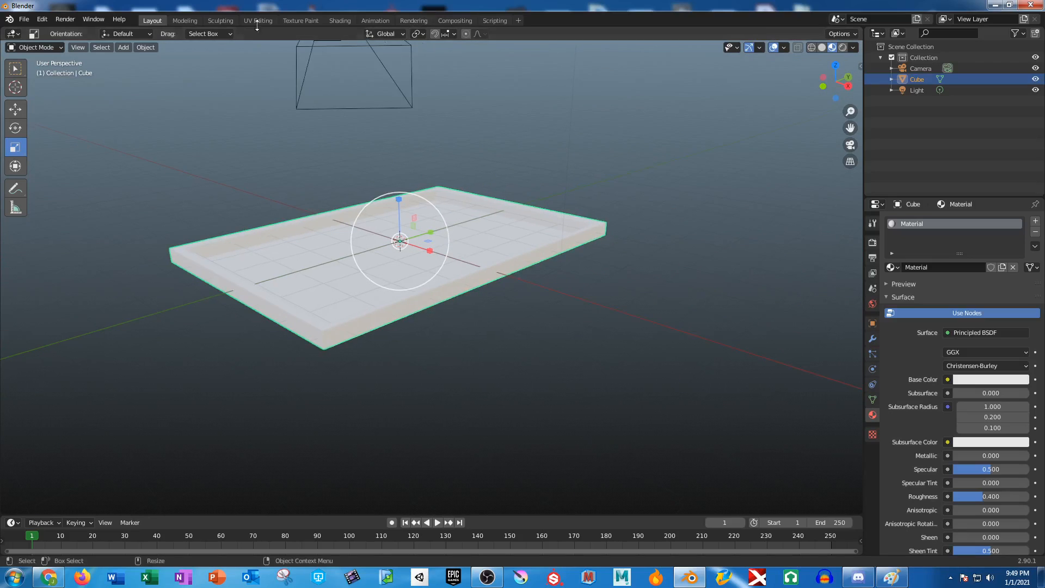
left_click(258, 20)
left_click_drag(492, 101, 871, 479)
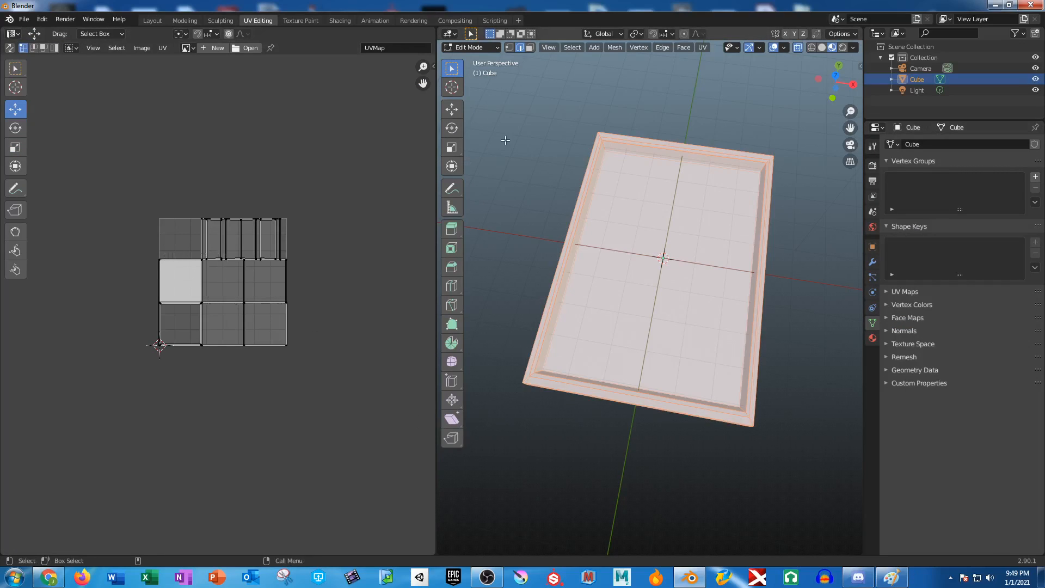
left_click(149, 21)
middle_click_drag(523, 301, 551, 356)
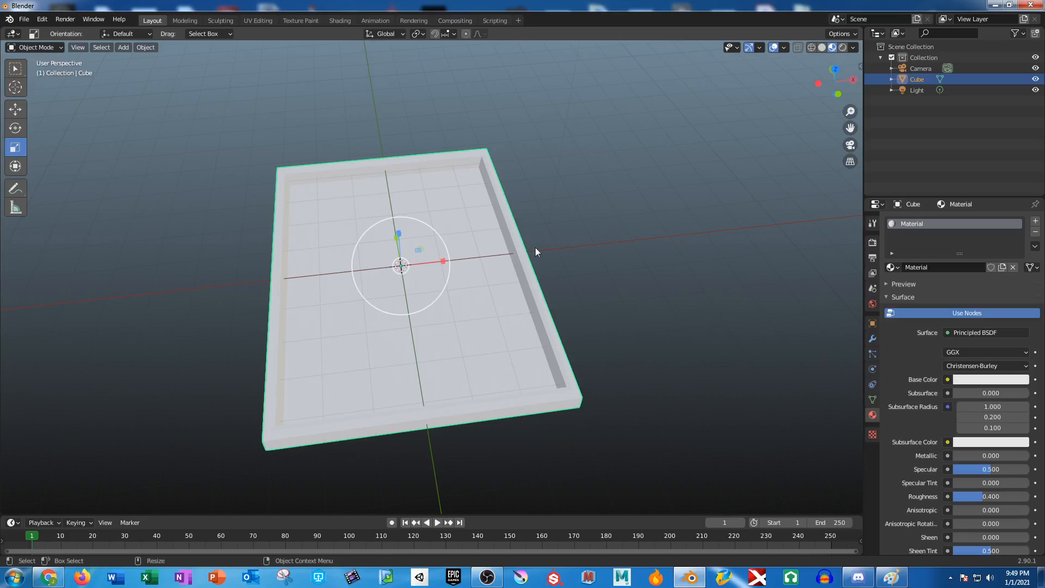
- Deselect the frame and add a plane mesh at the centre of the scene
left_click(608, 269)
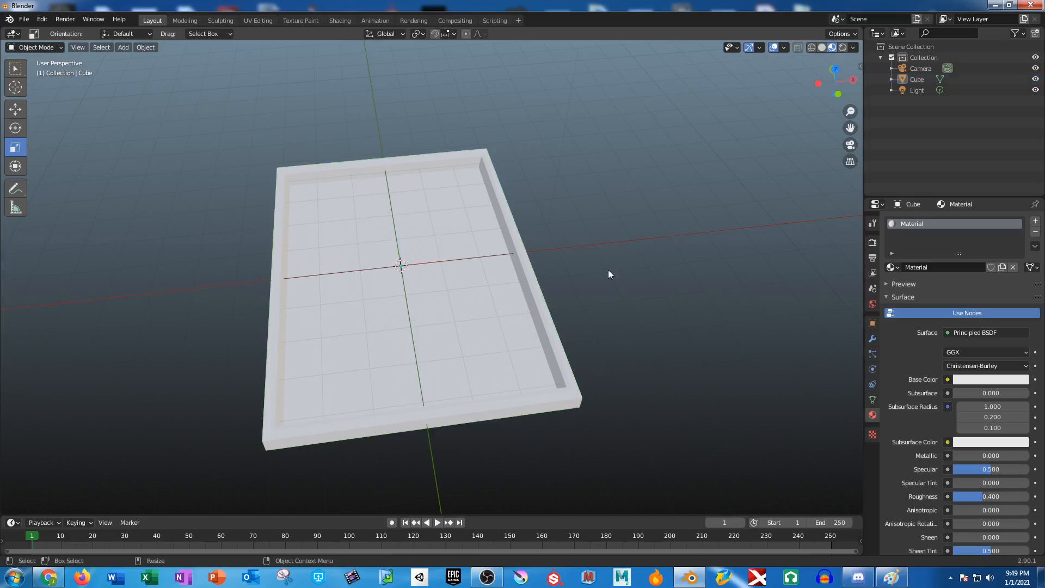
left_click(129, 47)
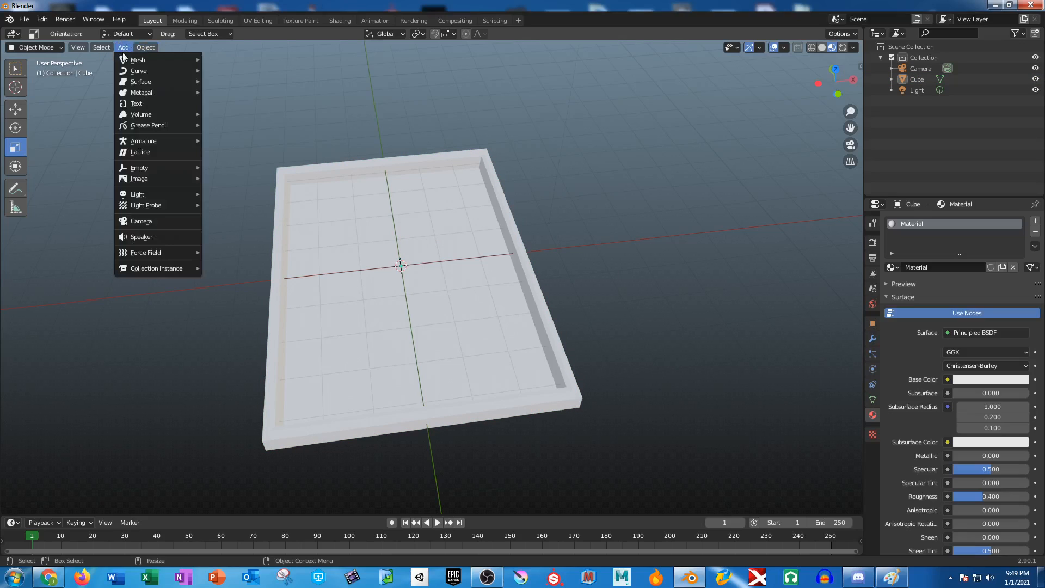
mouse_move(130, 61)
left_click(220, 59)
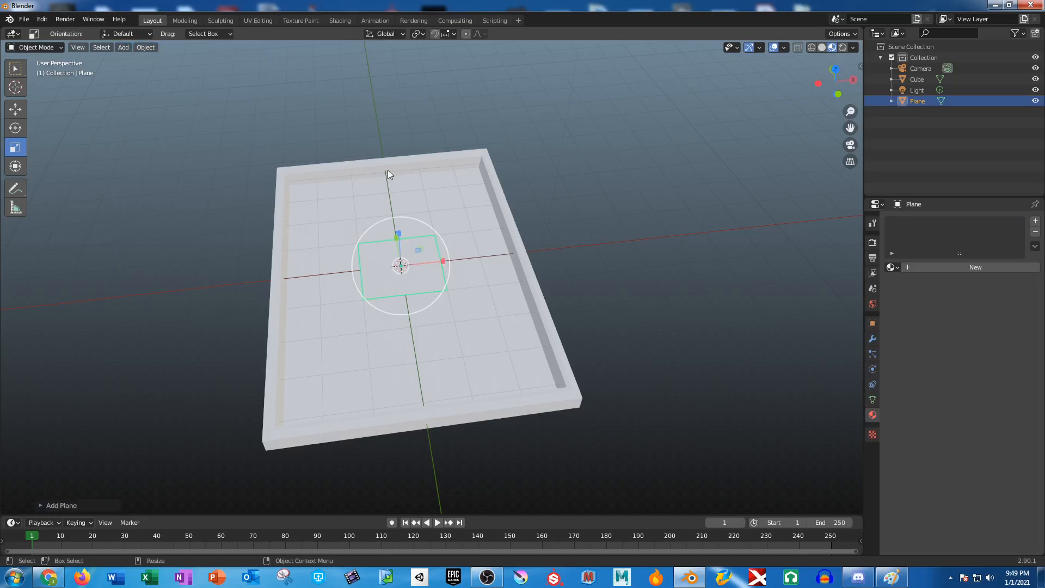
- Create a new material on the plane and name it Picture
middle_click_drag(256, 85, 567, 264)
scroll(568, 263, "down", 2)
middle_click_drag(583, 311, 532, 283)
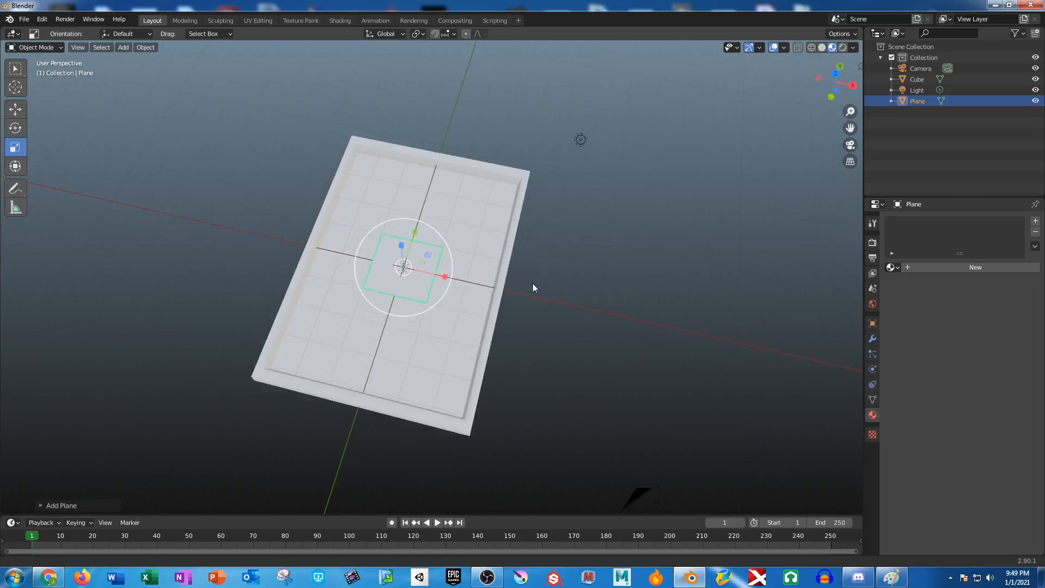
scroll(565, 323, "up", 3)
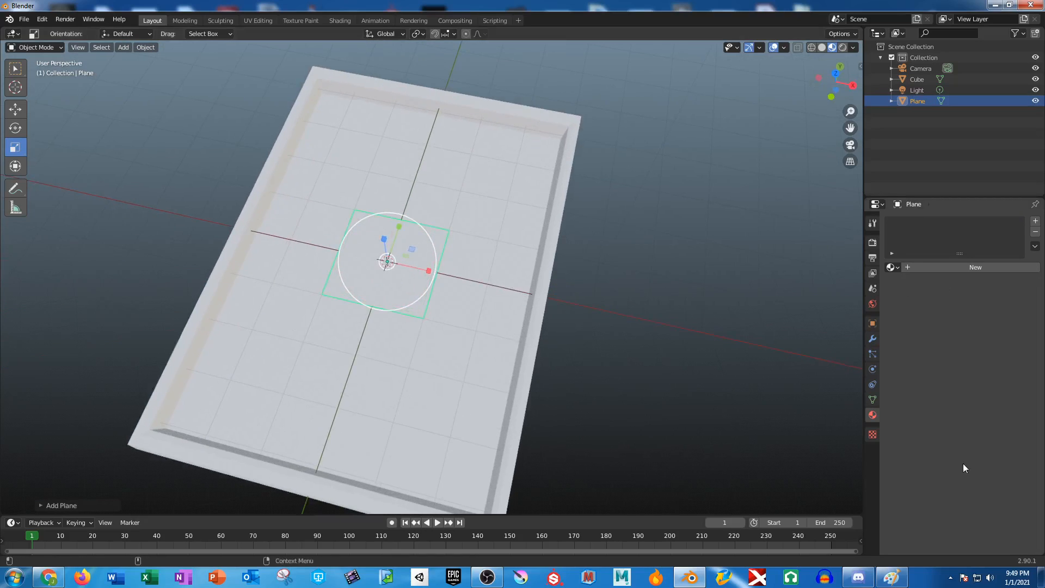
left_click(948, 267)
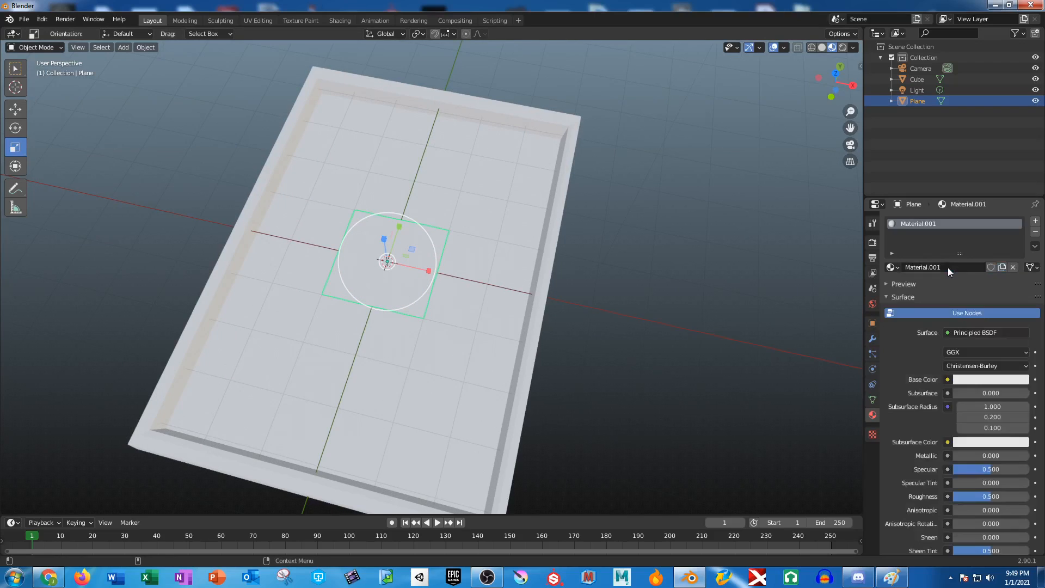
double_click(933, 225)
type("Picture")
key("Return")
- Look over the picture files on the Windows desktop and return to Blender
left_click(994, 5)
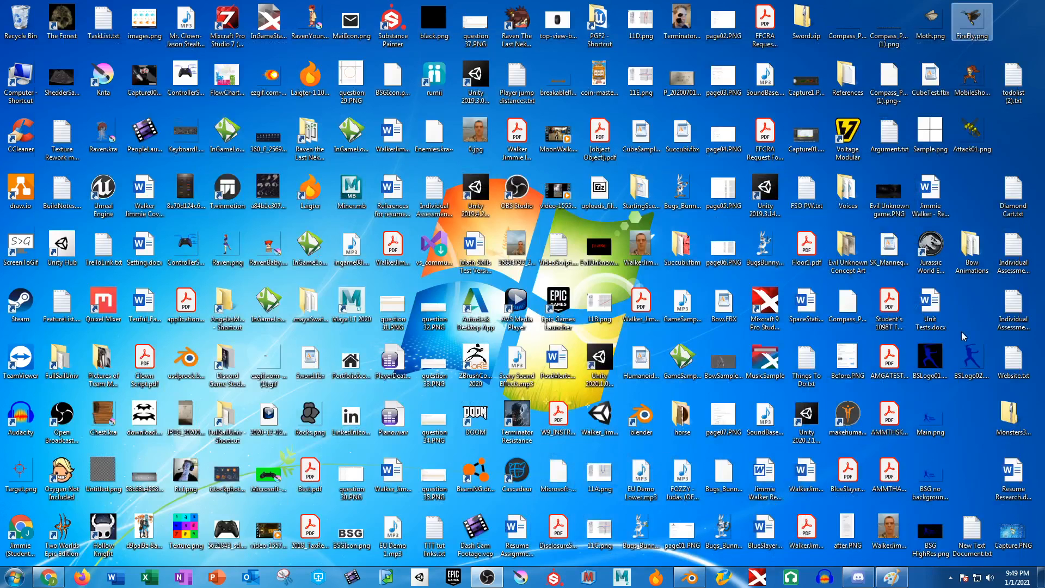
left_click(640, 250)
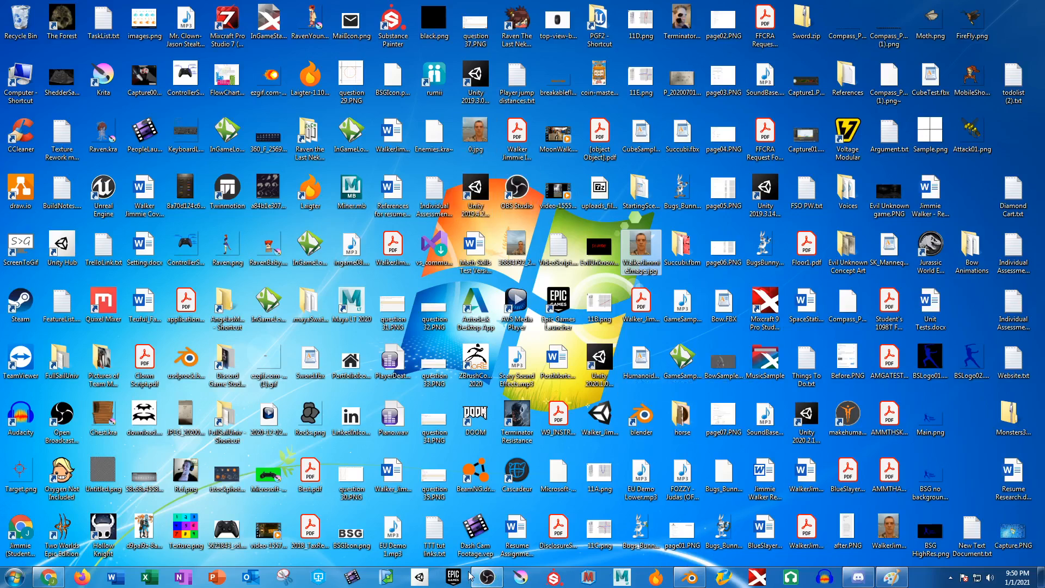
left_click(690, 577)
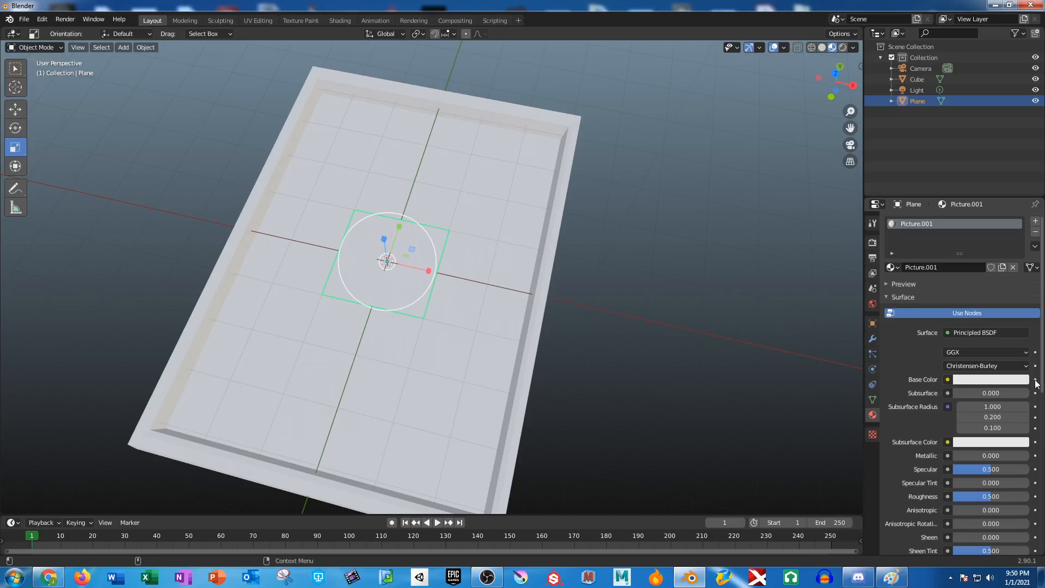
- Connect an Image Texture using 0.jpg to the plane material's base color and show it with material preview shading
left_click(948, 380)
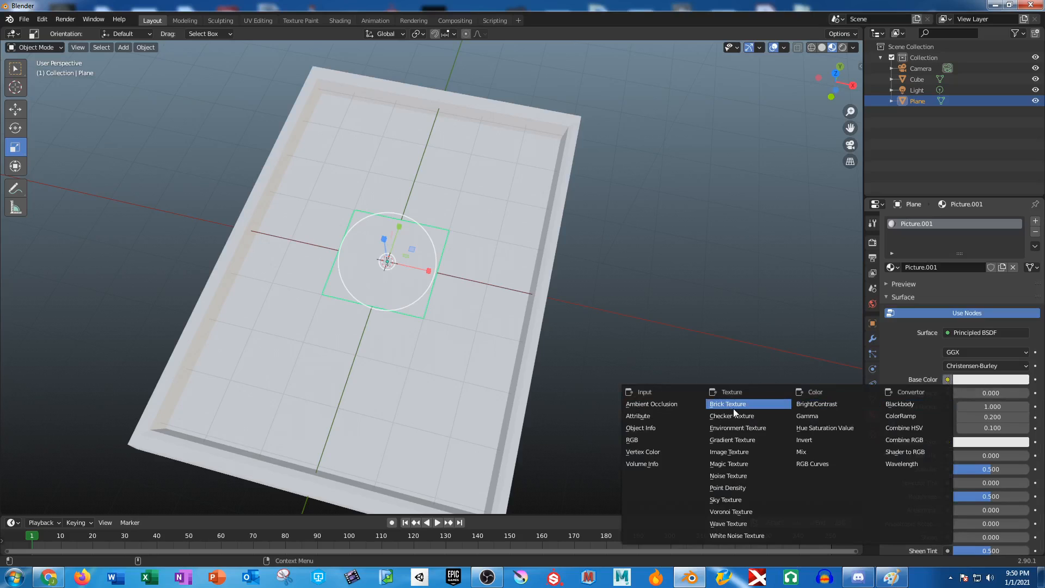
left_click(726, 449)
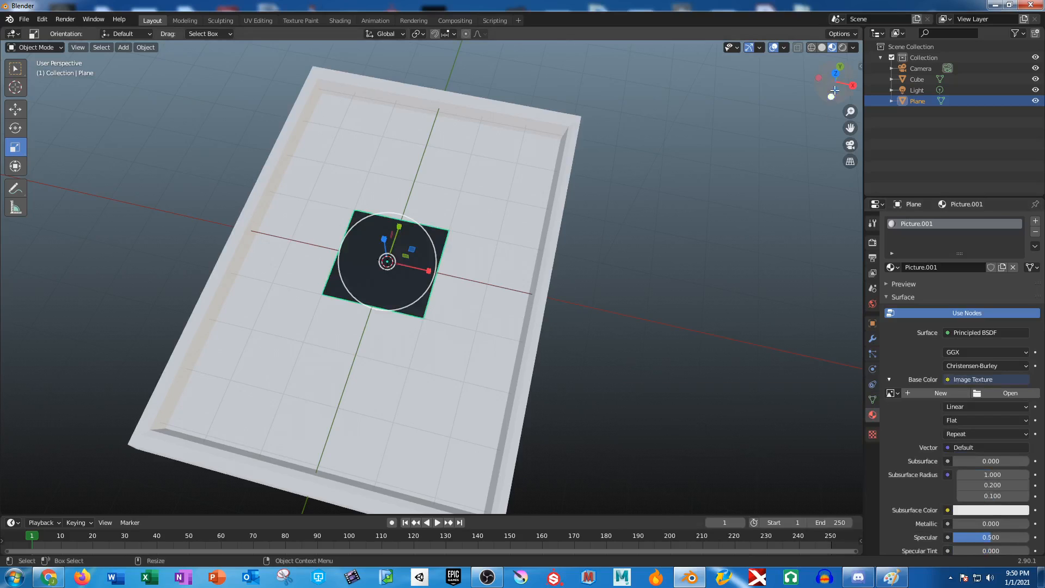
left_click(821, 48)
scroll(427, 198, "up", 4)
mouse_move(426, 198)
middle_mouse_down()
mouse_move(467, 246)
mouse_move(500, 253)
middle_mouse_up()
scroll(471, 244, "down", 2)
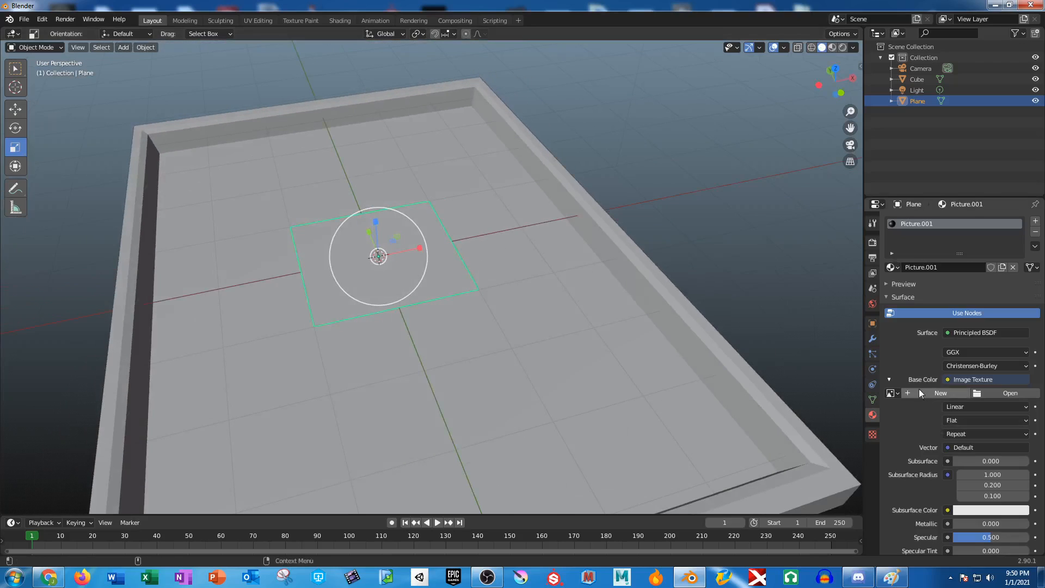
left_click(895, 393)
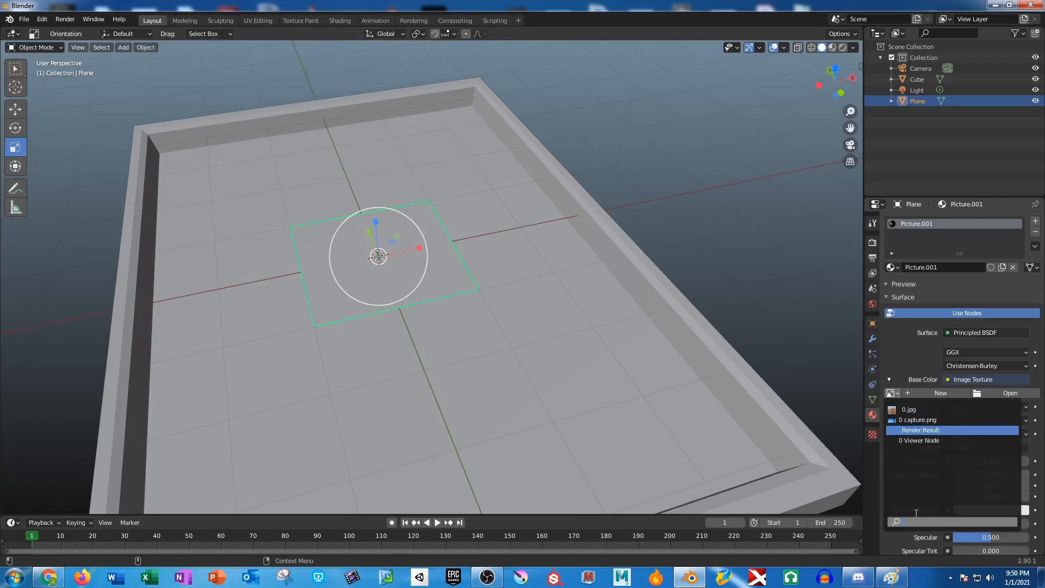
left_click(909, 409)
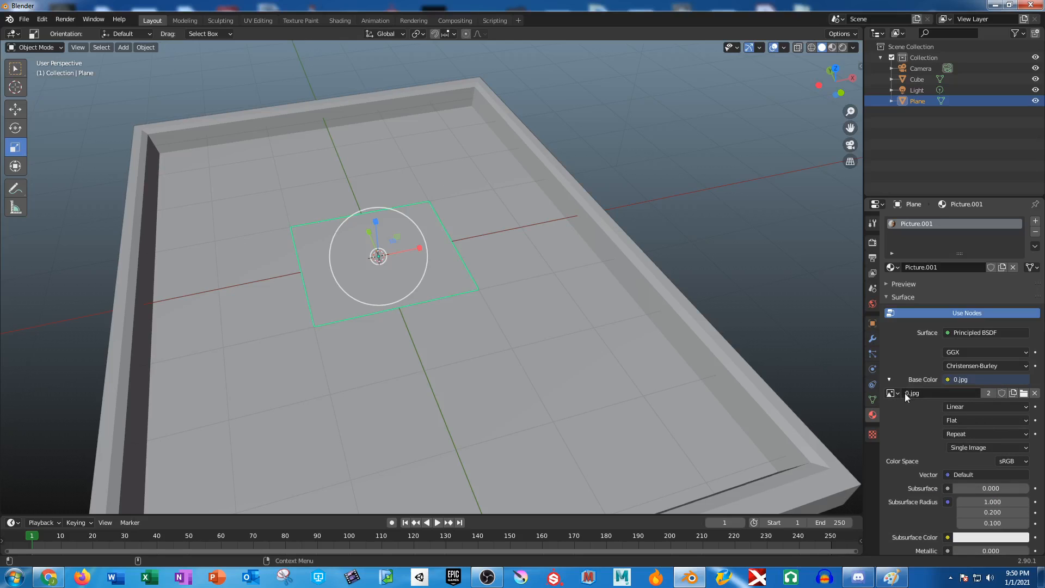
middle_click_drag(350, 315, 476, 371)
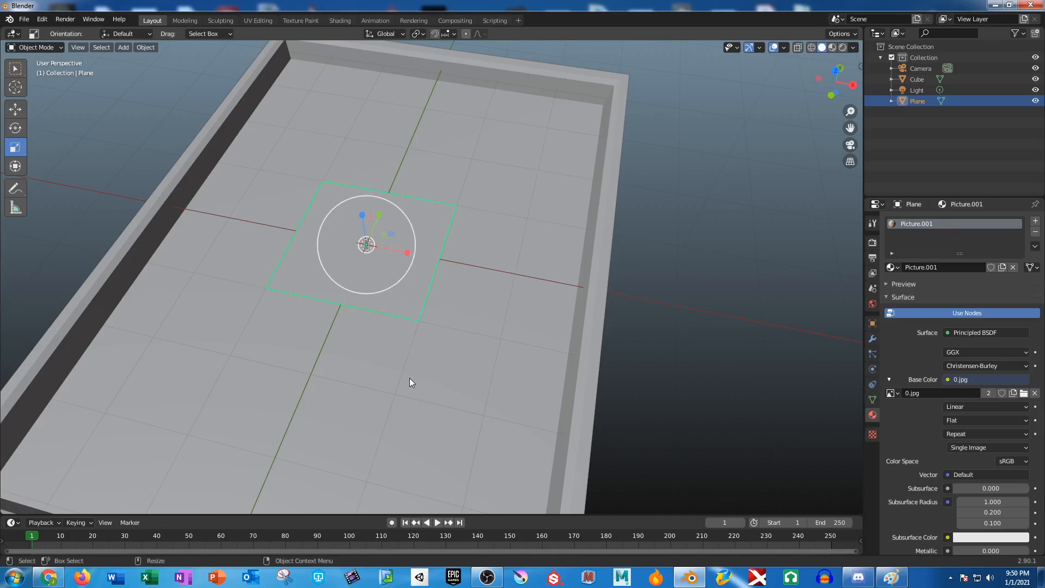
left_click(832, 48)
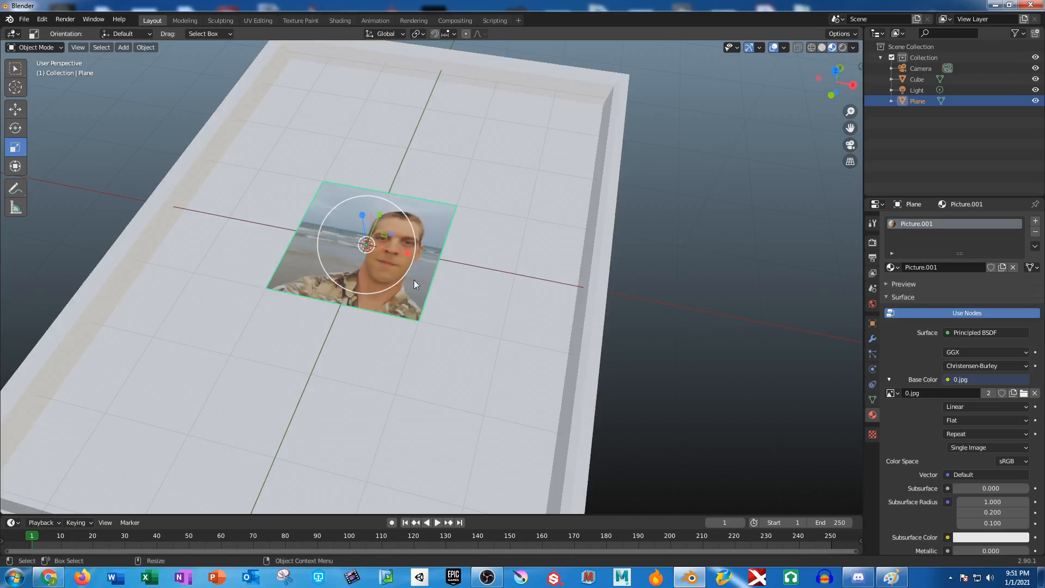
- Scale the plane in width and length until the picture fills the frame's opening
mouse_move(474, 314)
middle_mouse_down()
mouse_move(504, 343)
mouse_move(478, 309)
middle_mouse_up()
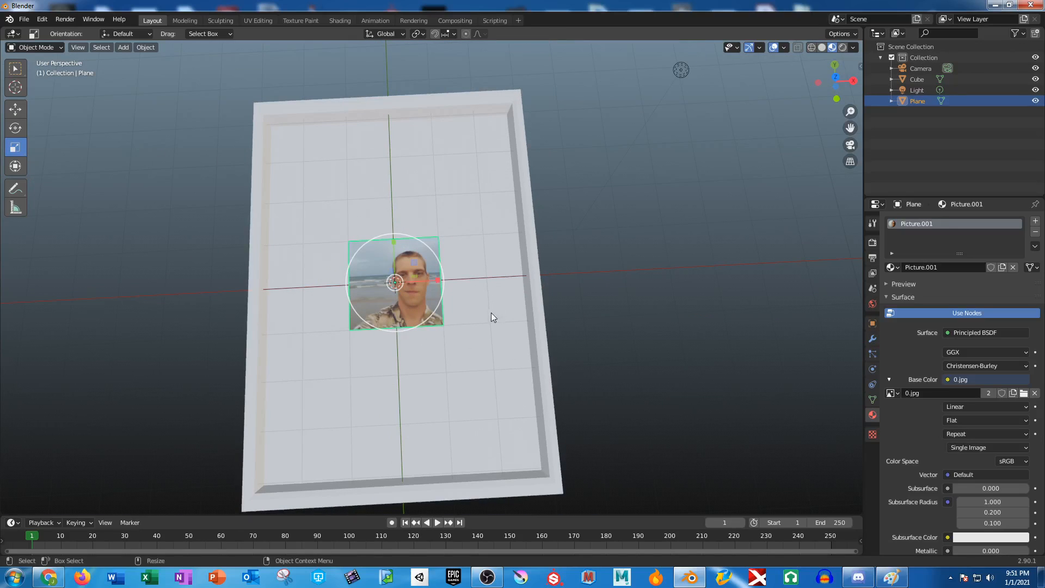
left_click_drag(425, 254, 492, 226)
middle_click_drag(595, 373, 439, 217)
left_click_drag(442, 218, 479, 218)
middle_click_drag(509, 286, 411, 230)
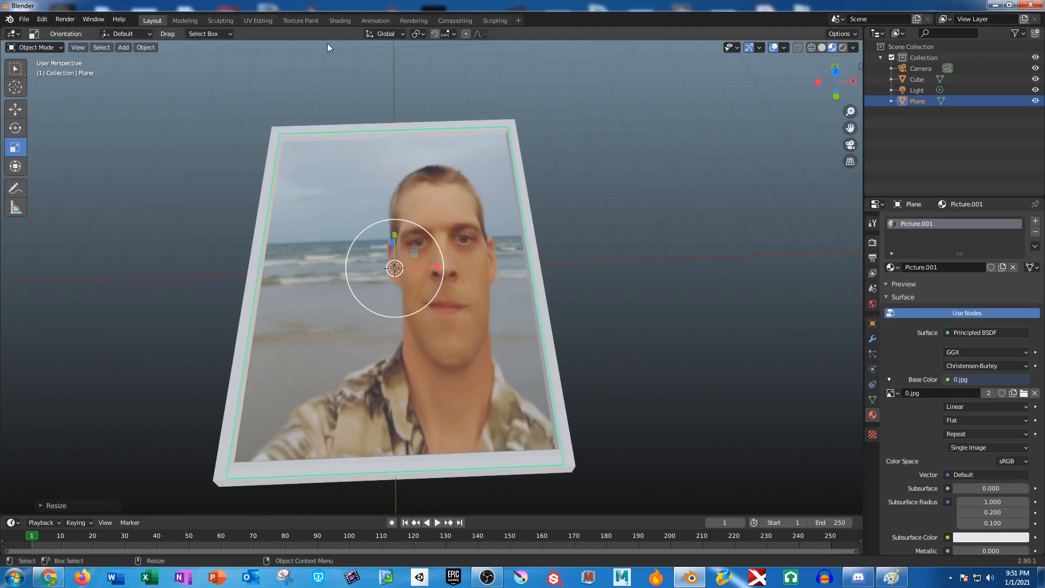
- Move the left edge of the plane's UVs inward so the face sits centred in the frame, and return to the Layout workspace
left_click(256, 21)
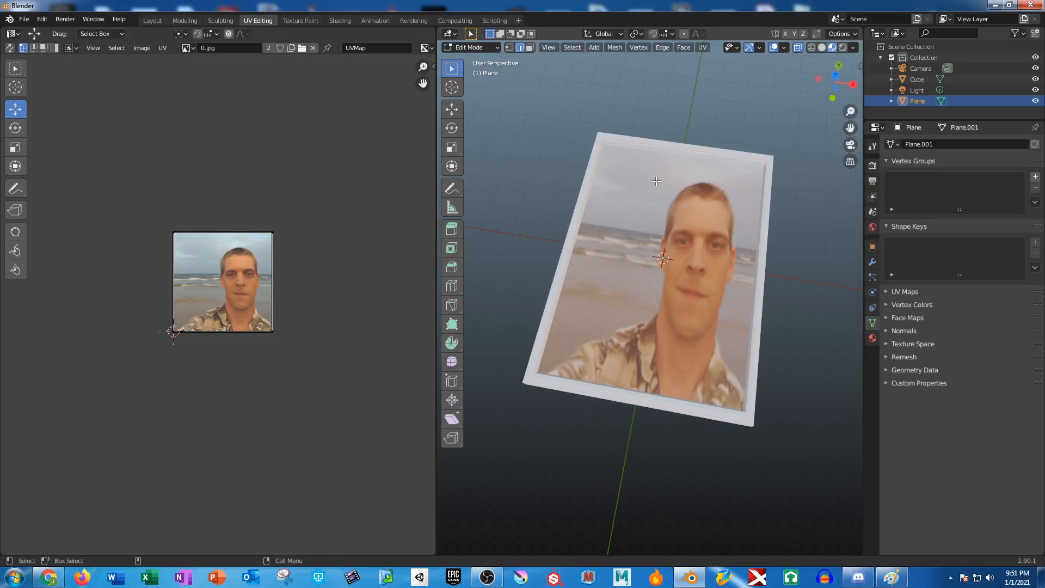
left_click_drag(138, 206, 207, 405)
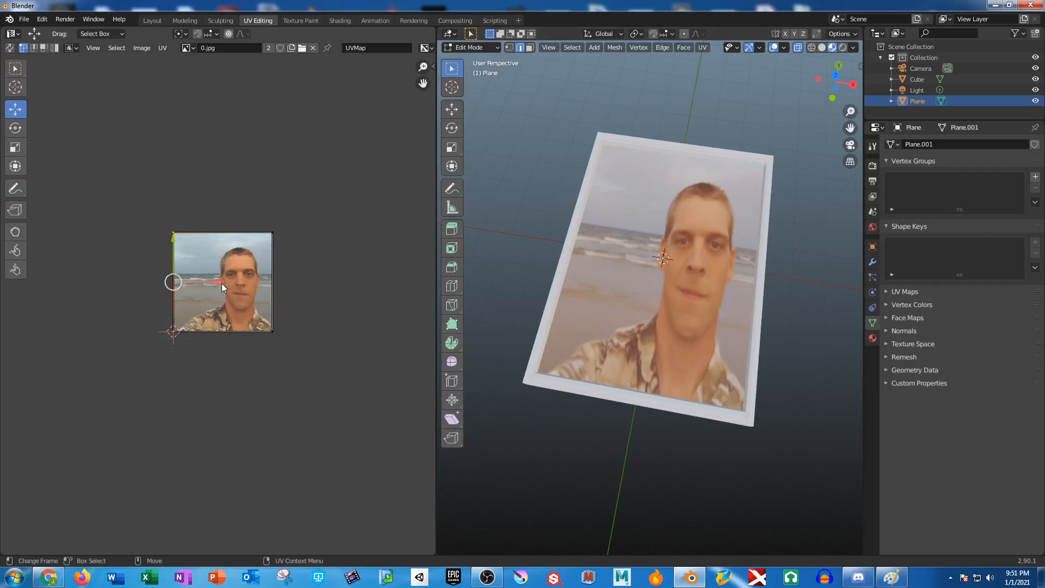
left_click_drag(218, 282, 254, 283)
mouse_move(690, 359)
left_mouse_down("alt")
mouse_move(656, 332)
mouse_move(689, 358)
mouse_move(685, 381)
mouse_move(685, 369)
left_mouse_up("alt")
middle_click_drag(684, 368, 674, 364)
left_click_drag(177, 213, 333, 245)
left_click_drag(237, 185, 239, 192)
left_click_drag(188, 223, 228, 403)
mouse_move(249, 285)
left_mouse_down()
mouse_move(260, 285)
mouse_move(250, 285)
left_mouse_up()
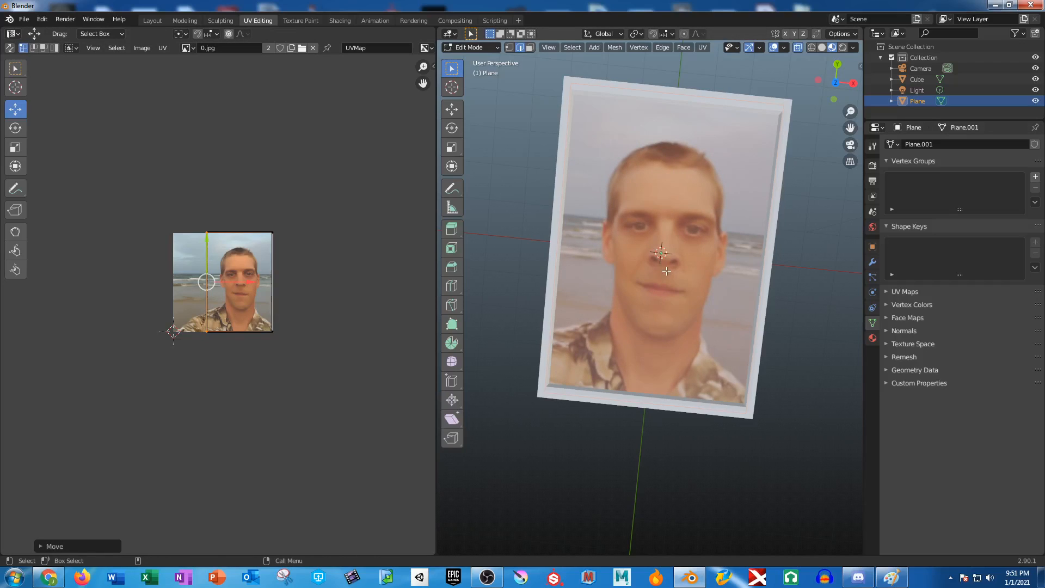
key("alt+a")
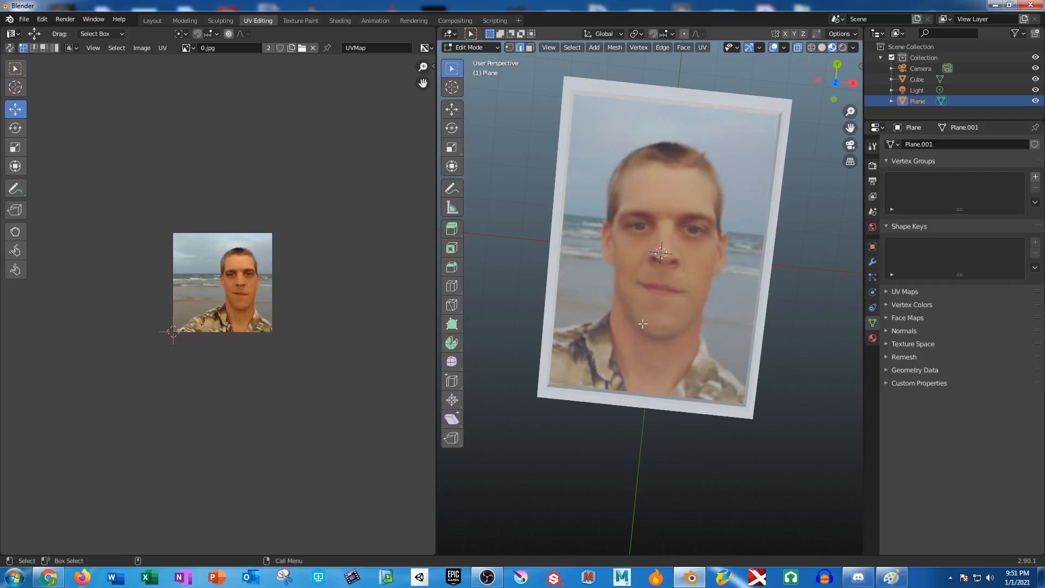
middle_click_drag(665, 383, 648, 403)
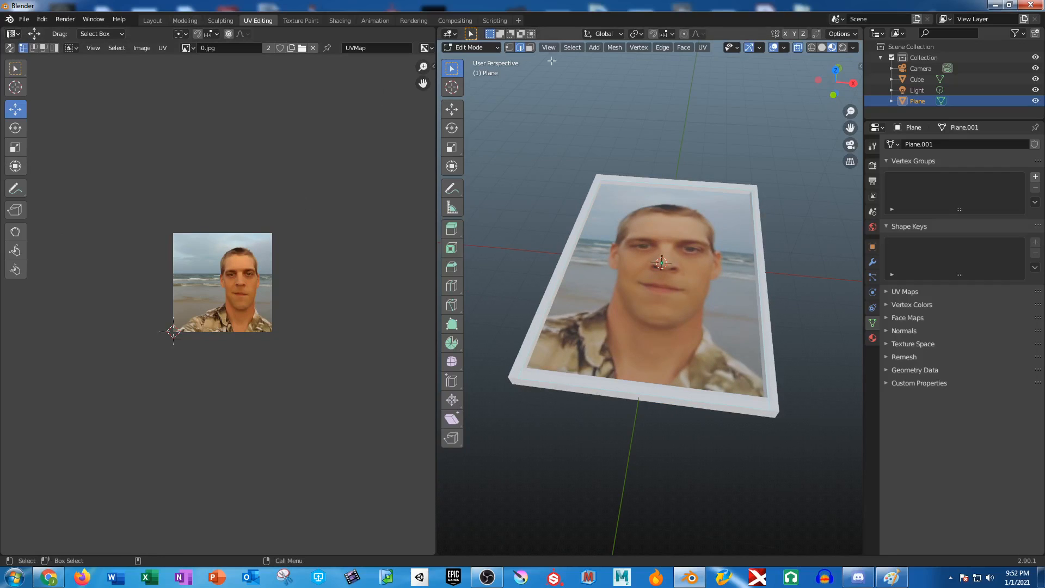
left_click(148, 19)
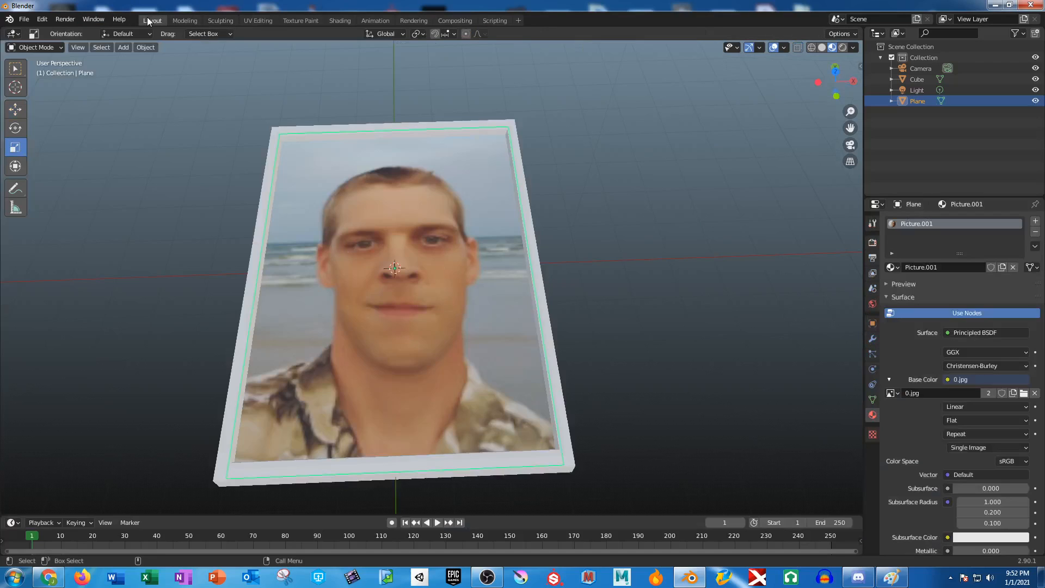
- Replace the plane's texture image with 58c68a45586021.5835bb670d06d.png from the desktop folder
left_click(892, 393)
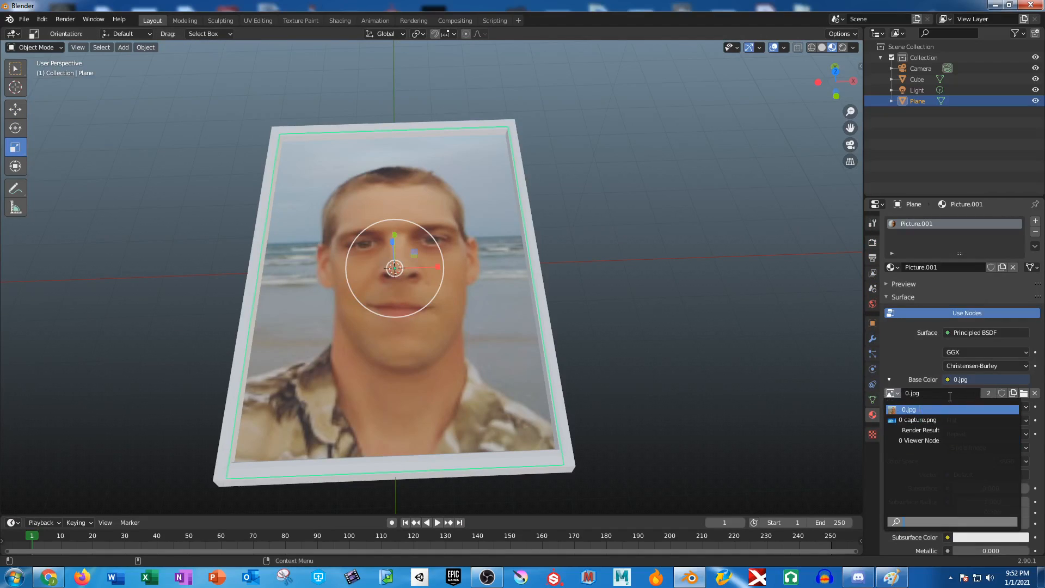
left_click(1021, 393)
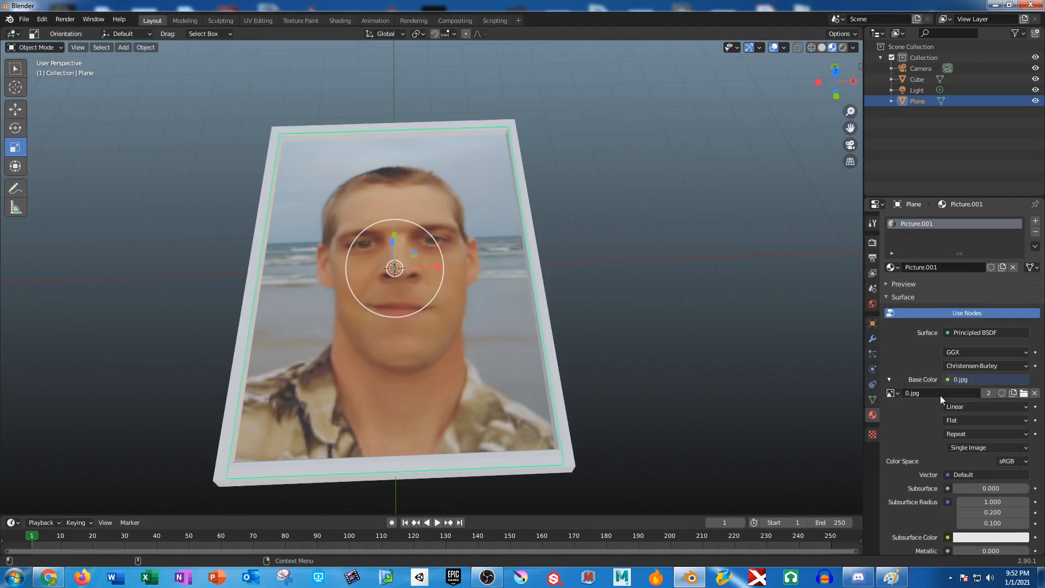
left_click(1024, 392)
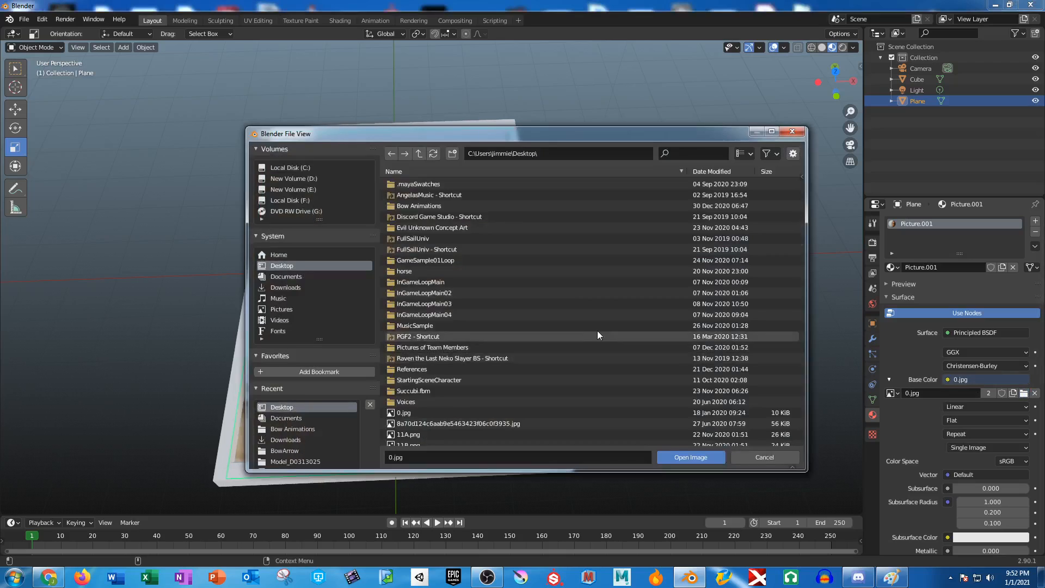
left_click(485, 423)
scroll(517, 352, "down", 5)
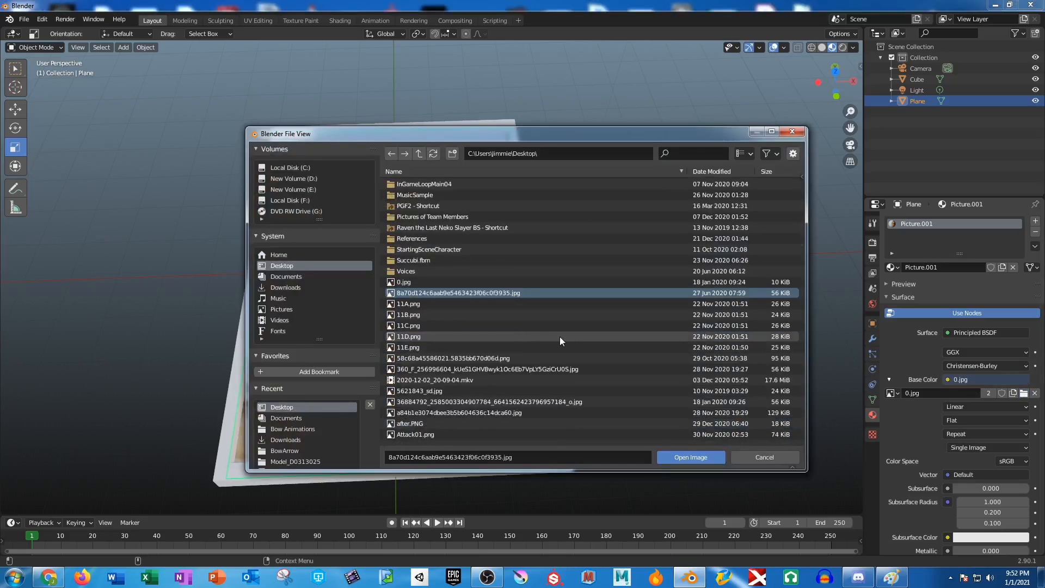
left_click(495, 357)
left_click(671, 457)
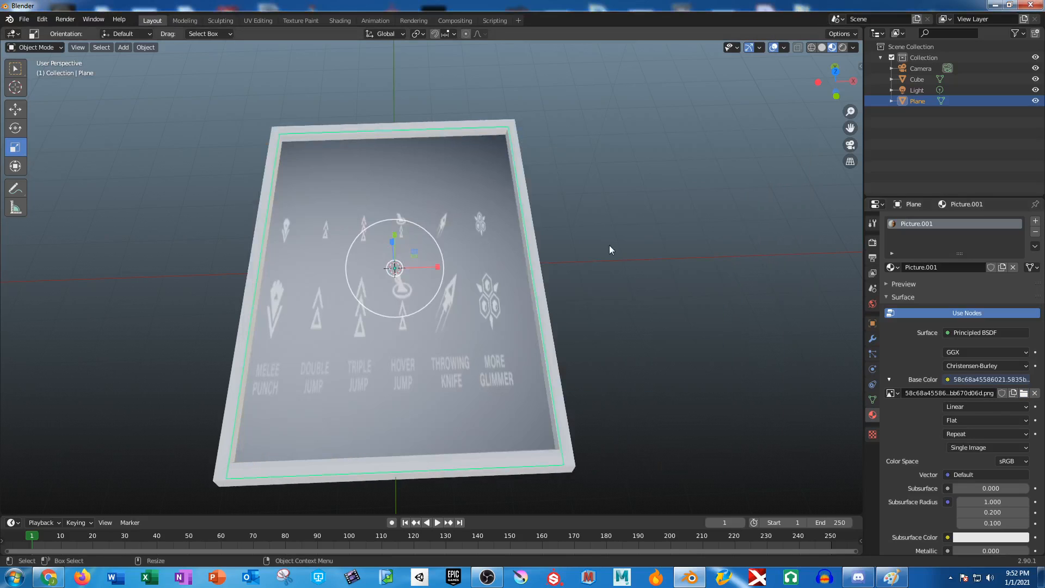
- Replace the plane's texture image with the desktop JPG file whose name starts with 360_F_256996604
left_click(1024, 392)
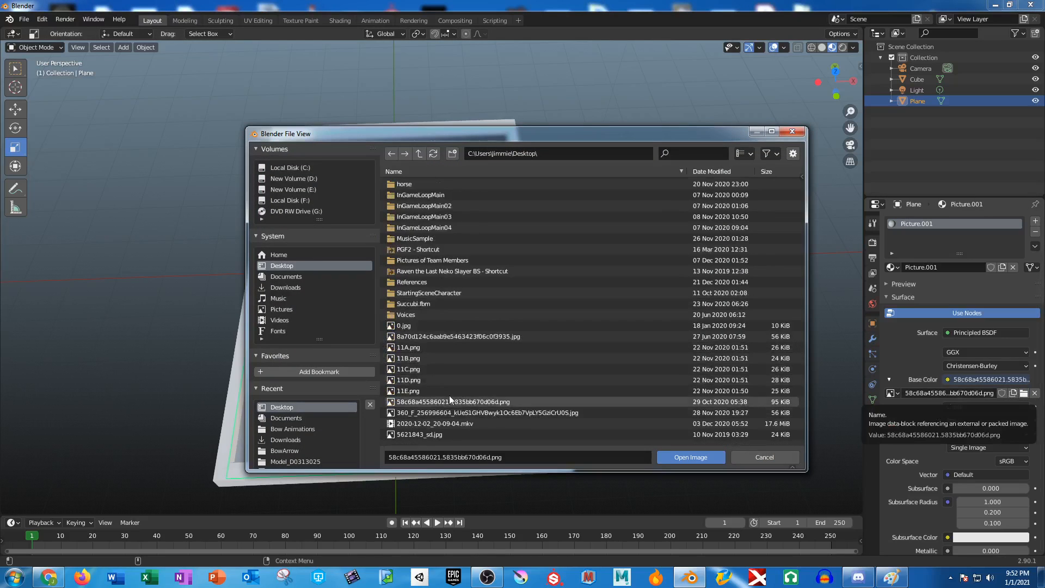
left_click(456, 412)
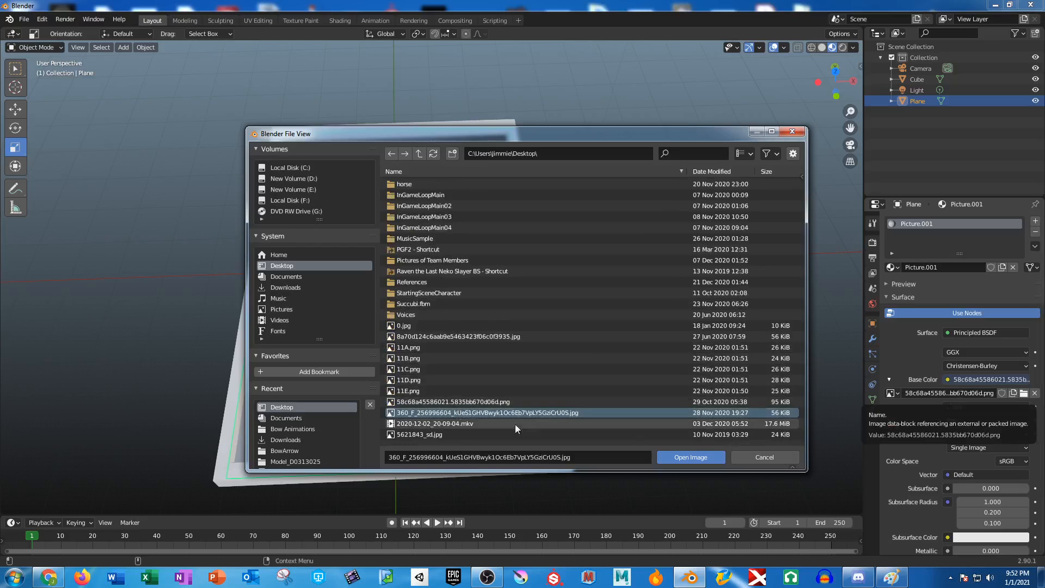
left_click(691, 457)
- Check the selfie's file on the desktop and load that JPG, whose name starts with 36884792, as the plane's texture image
left_click(996, 5)
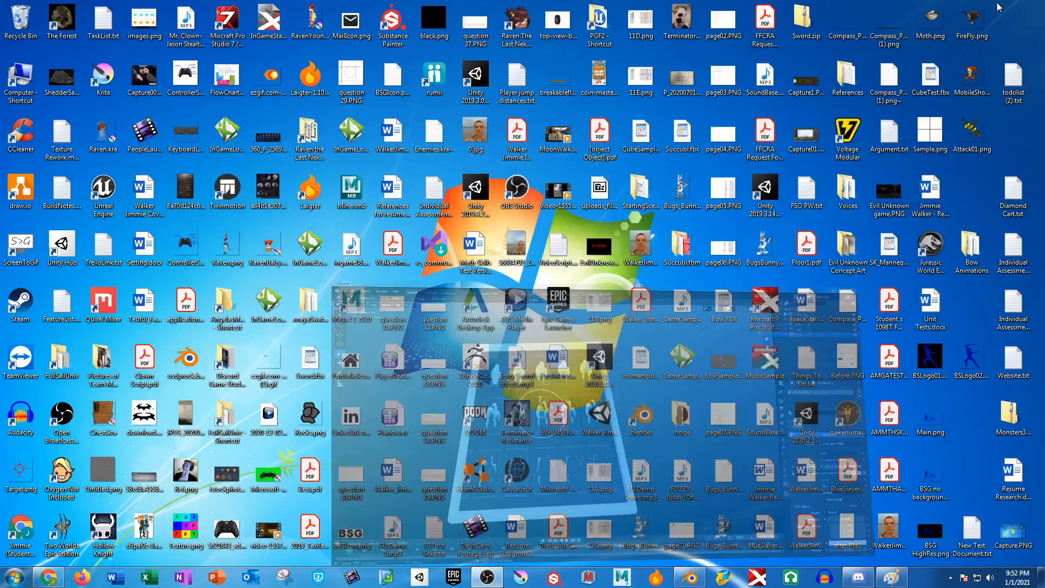
left_click(522, 252)
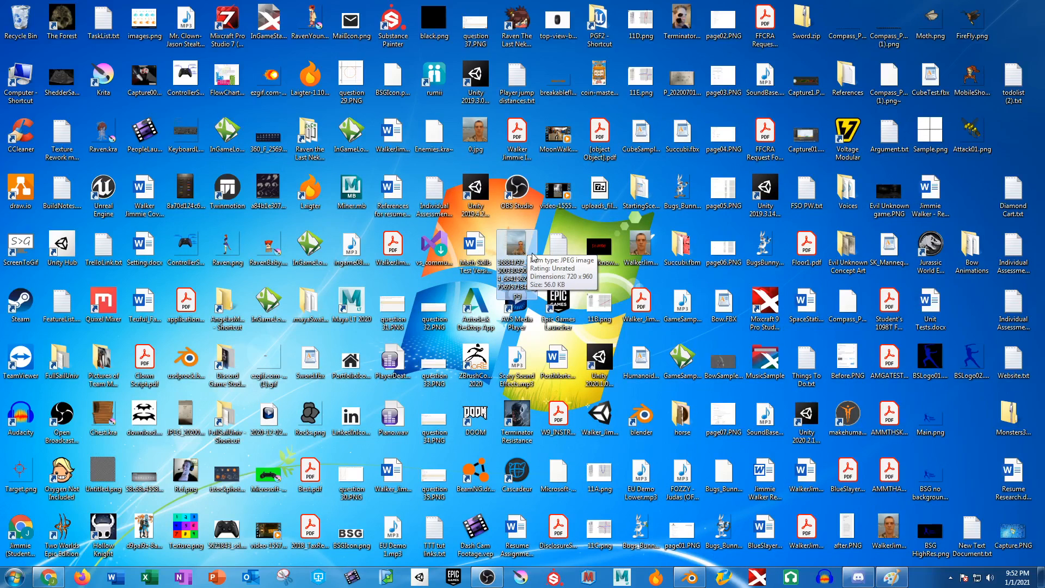
left_click(691, 577)
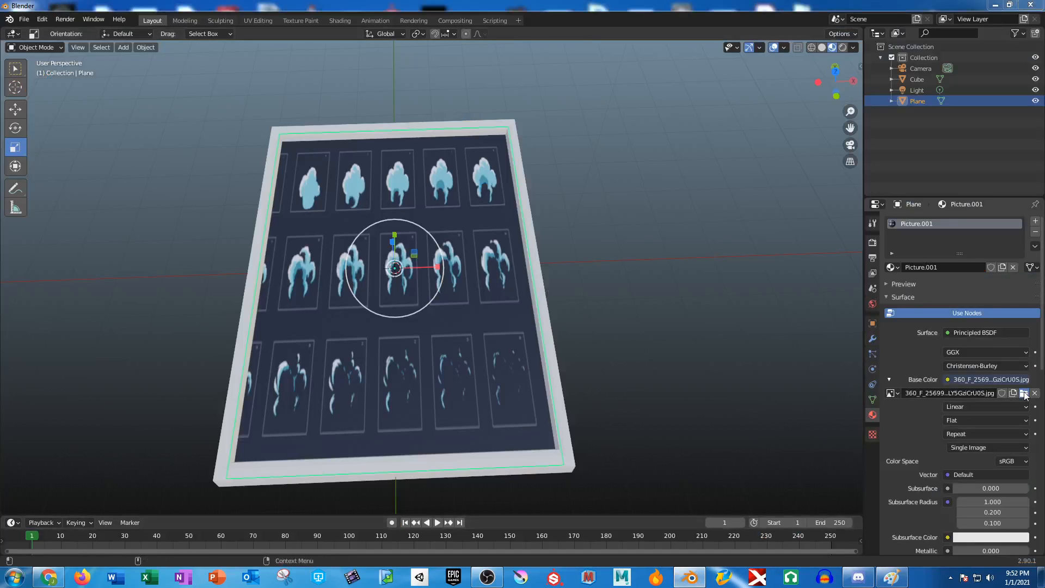
left_click(1024, 393)
scroll(474, 347, "down", 4)
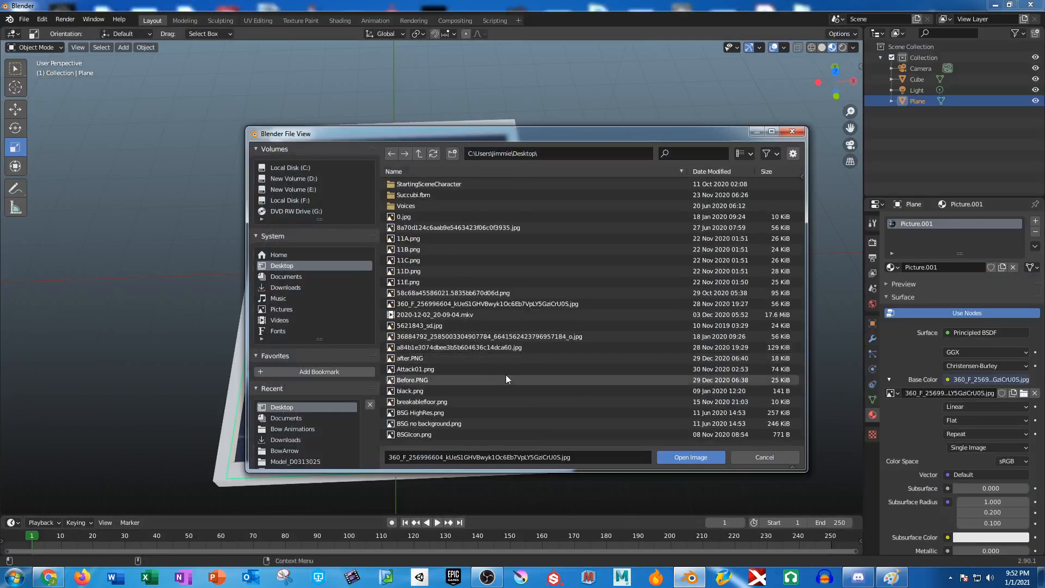
left_click(479, 336)
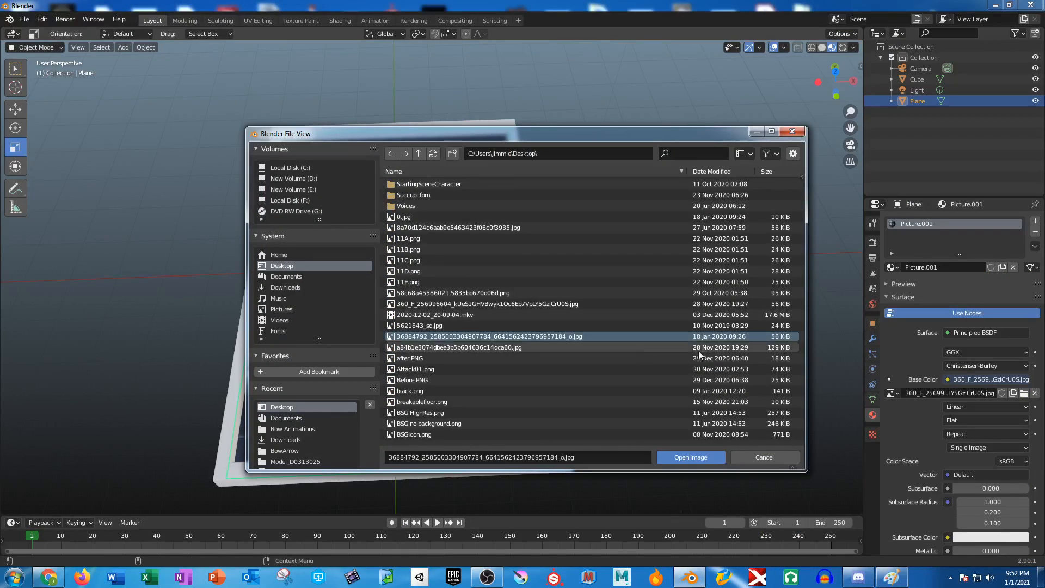
left_click(702, 459)
mouse_move(479, 344)
middle_mouse_down()
mouse_move(495, 379)
mouse_move(472, 358)
middle_mouse_up()
scroll(490, 374, "down", 1)
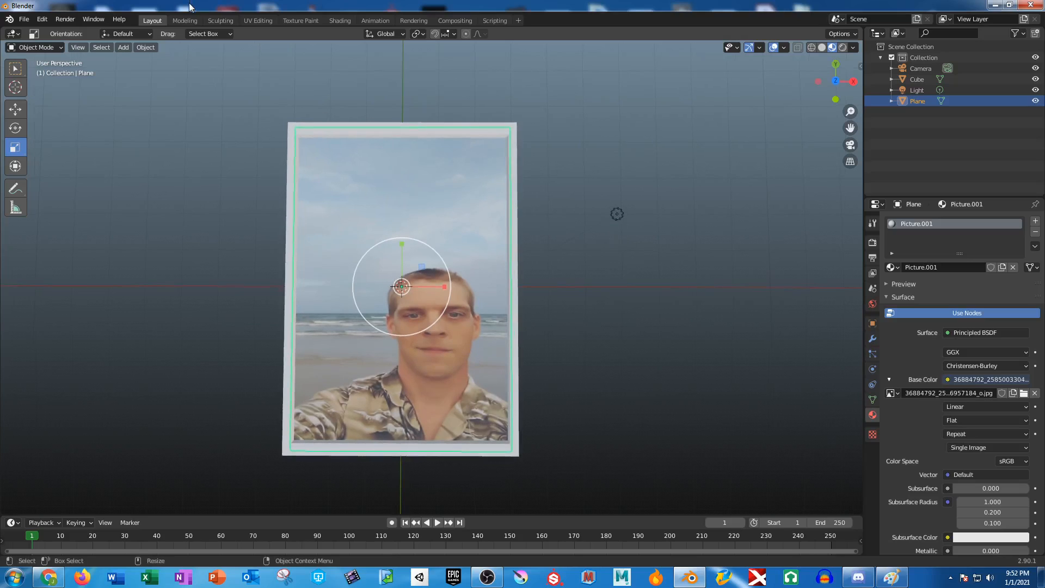
- Switch to the UV Editing workspace and select the whole plane in Edit Mode with its UVs shown over the picture
left_click(257, 21)
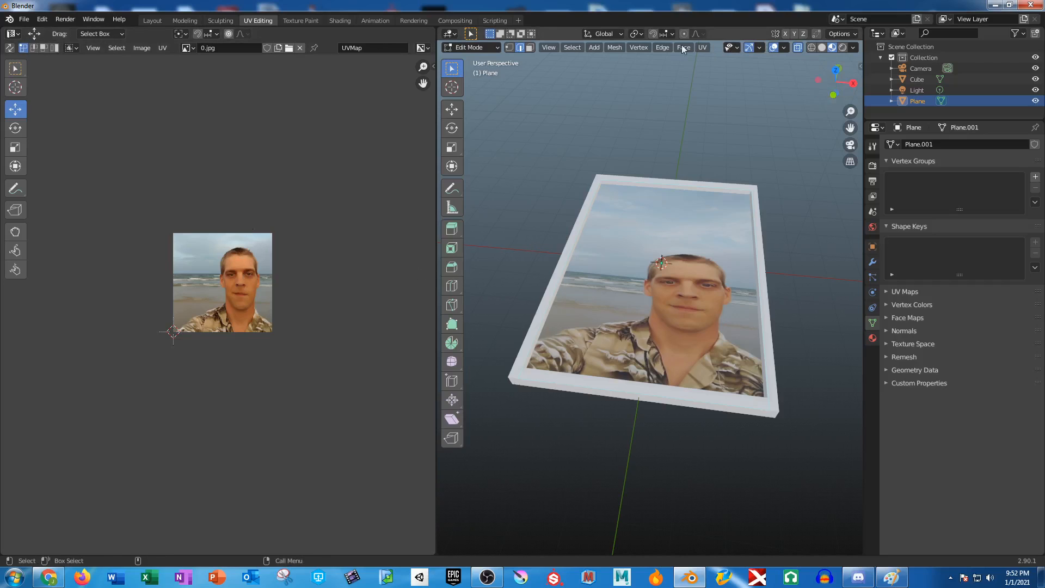
key("Tab")
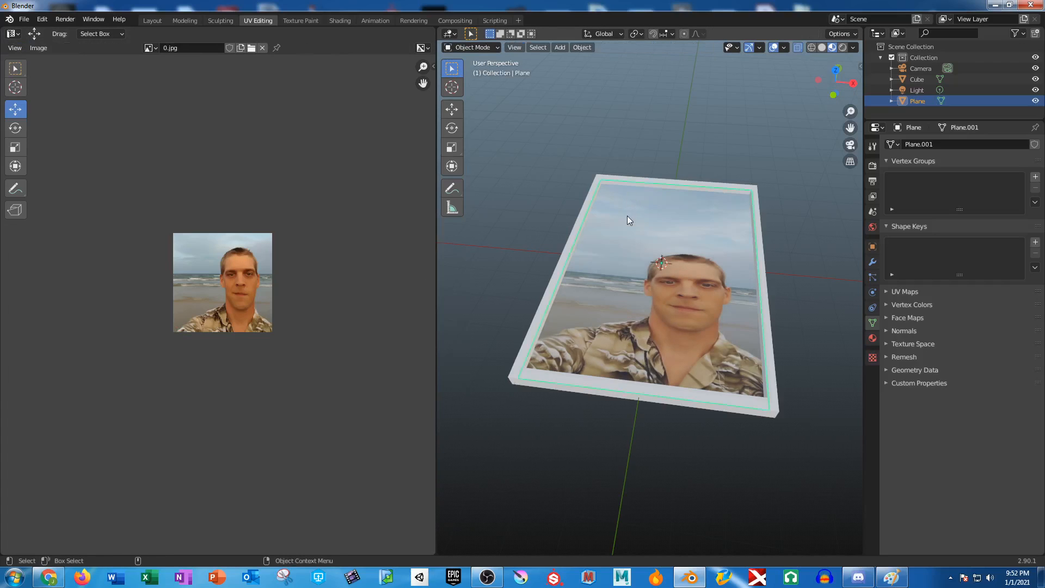
left_click(627, 216)
key("Tab")
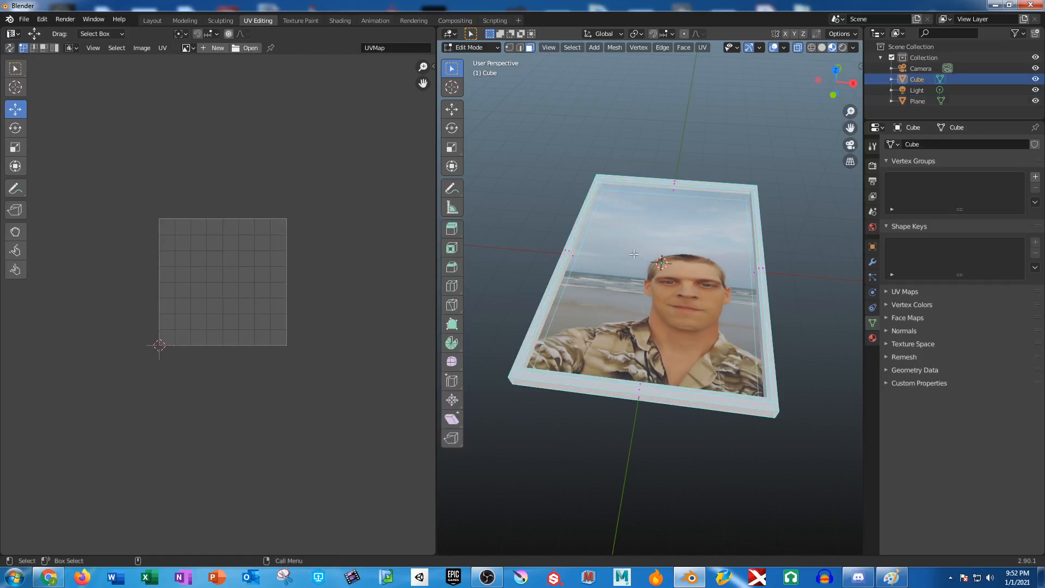
key("Tab")
left_click(638, 246)
key("Tab")
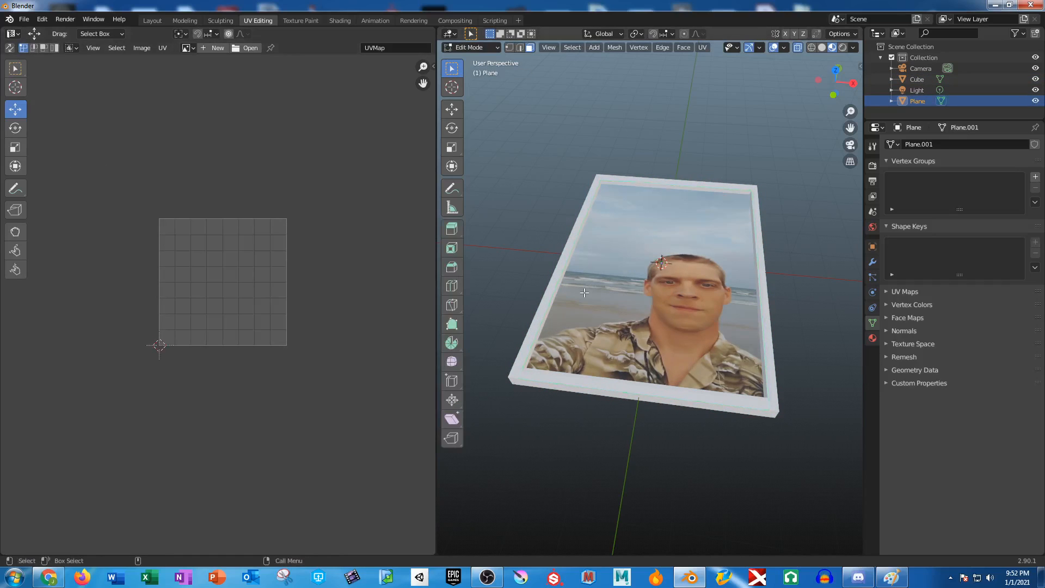
key("a")
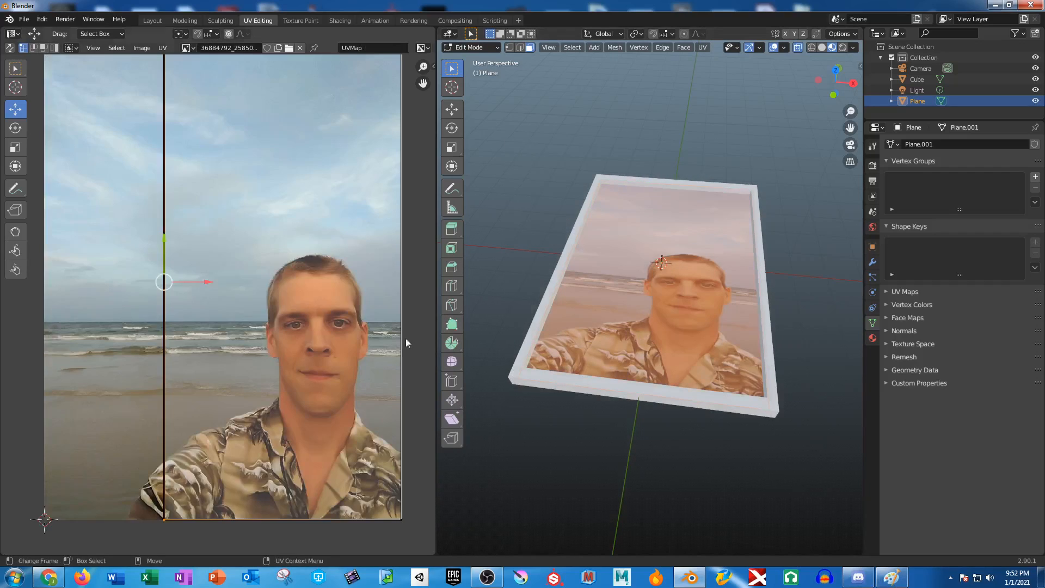
scroll(247, 297, "down", 2)
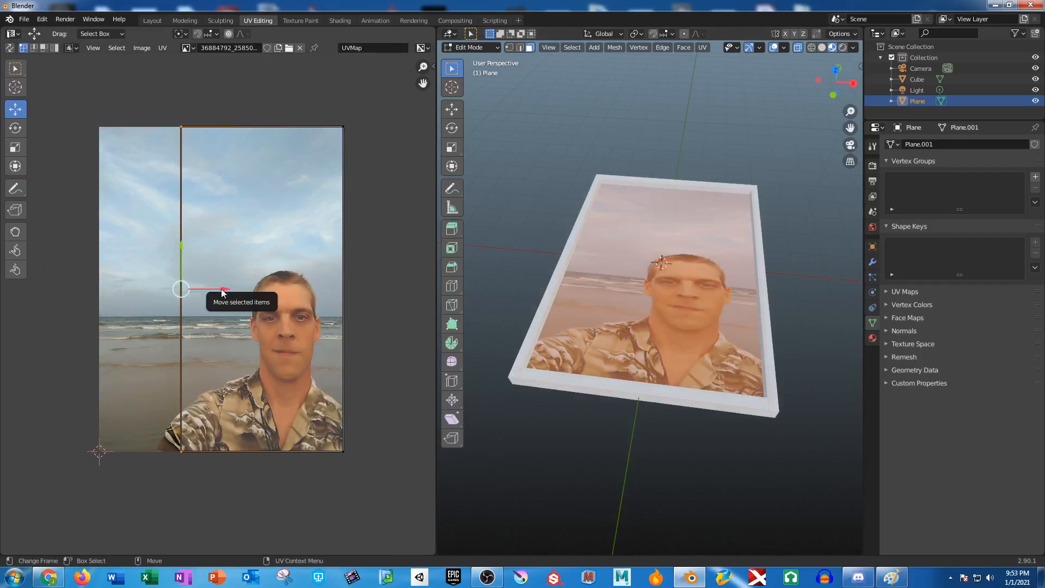
- Move the left edge of the plane's UVs outward to just inside the picture's left border
left_click(174, 289)
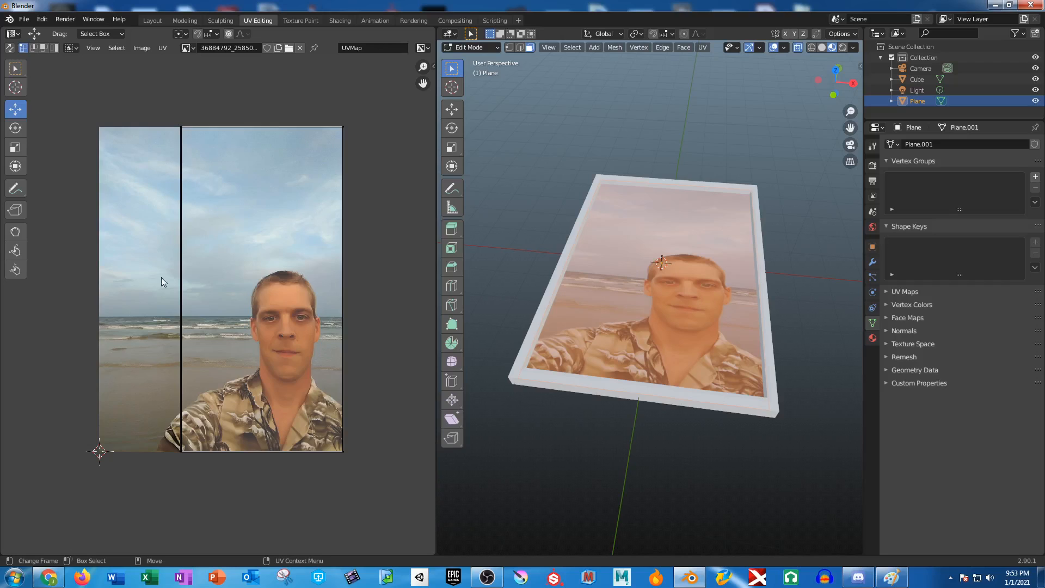
left_click_drag(143, 111, 227, 498)
left_click_drag(224, 288, 133, 284)
middle_click_drag(672, 328, 683, 385)
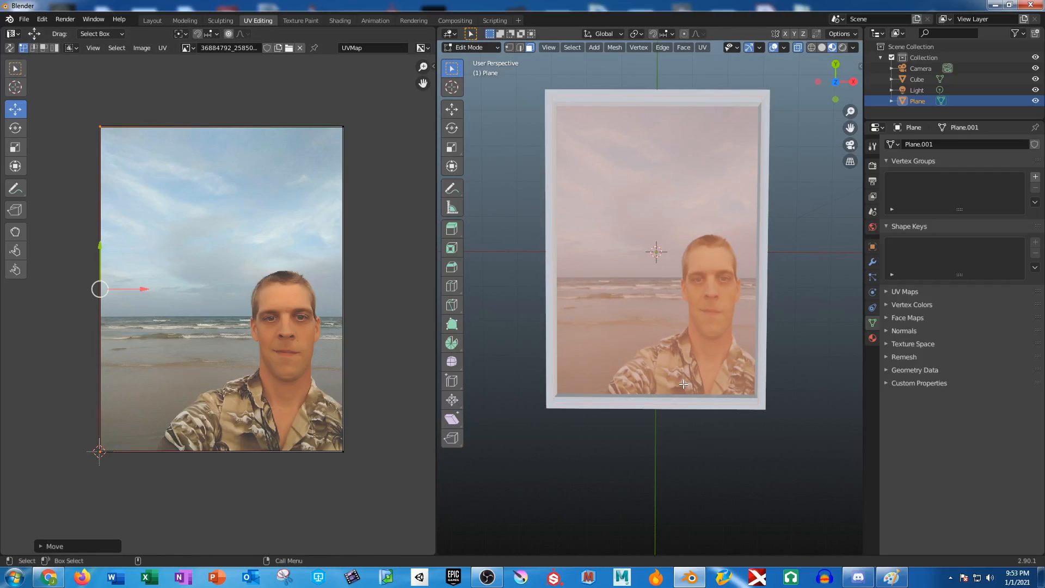
left_click_drag(146, 289, 165, 304)
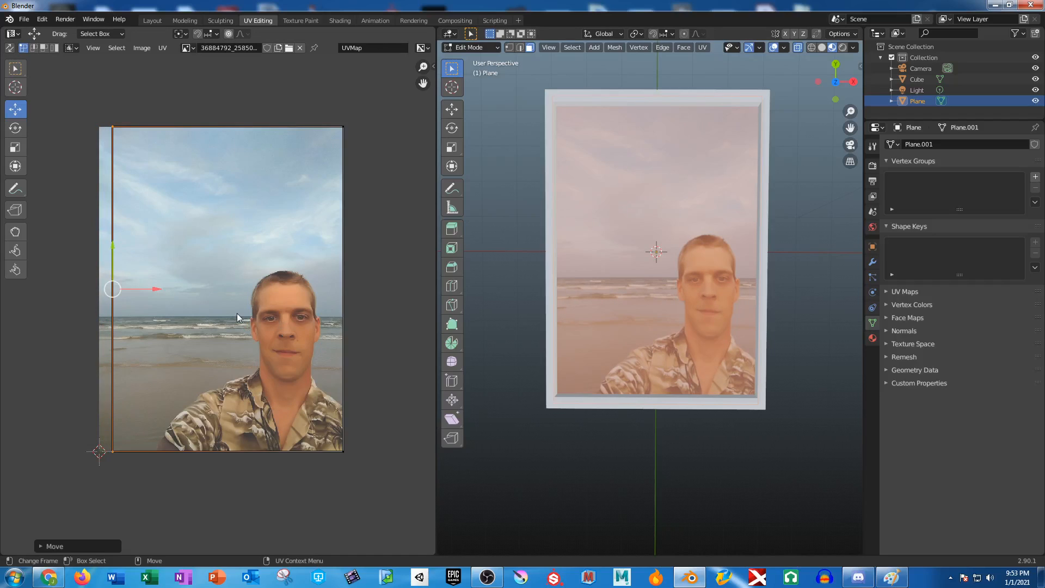
- Lower the top UV edge to above the man's head and move the left UV edge inward to centre him in the frame
left_click_drag(87, 77, 345, 169)
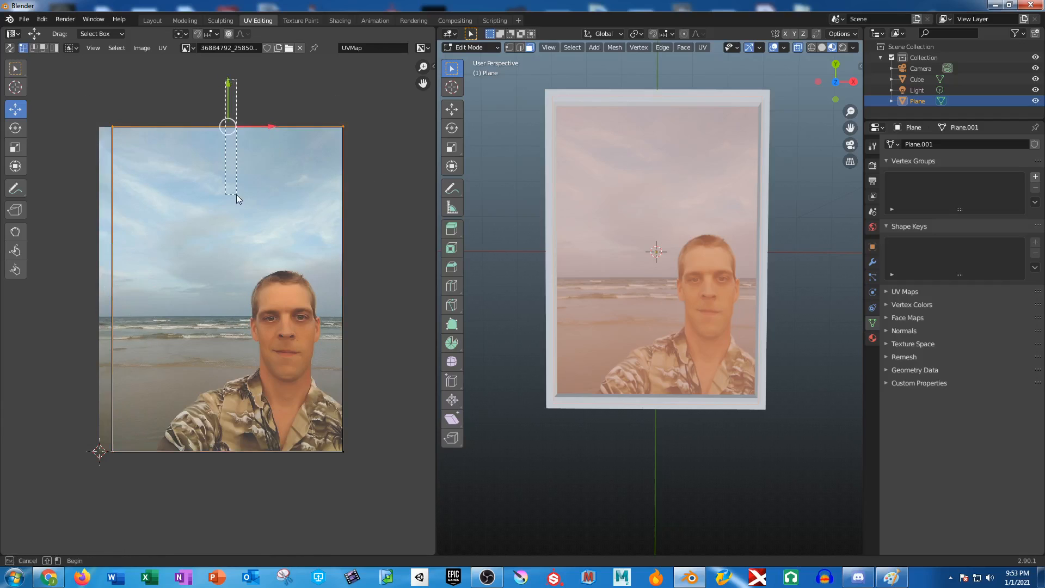
left_click_drag(228, 85, 228, 165)
left_click_drag(97, 166, 175, 521)
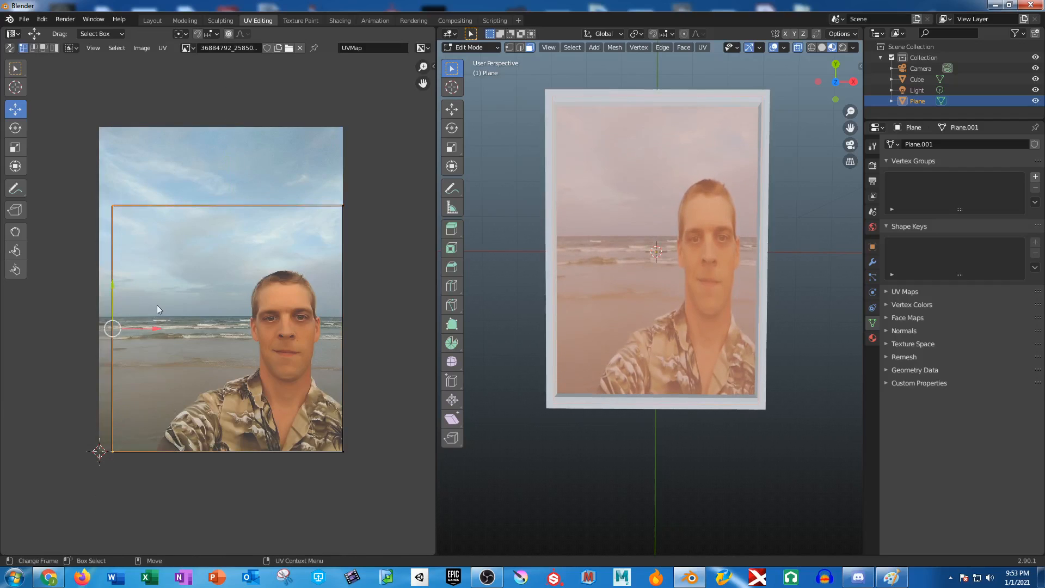
left_click_drag(154, 325, 220, 336)
left_click(565, 425)
middle_click_drag(653, 422, 770, 423)
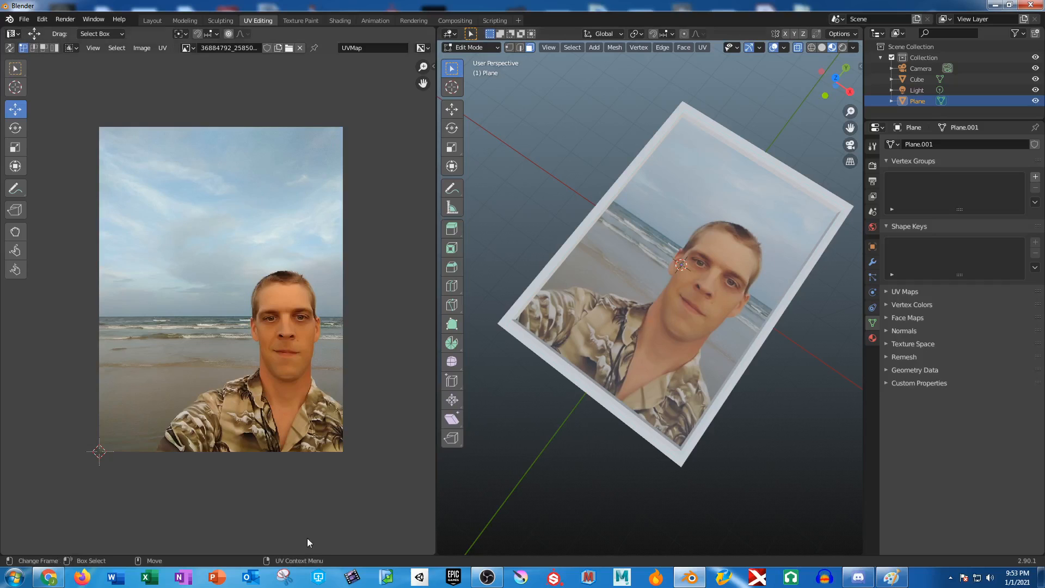
- Open the Snipping Tool, and in Blender display the plane's material settings
left_click(284, 576)
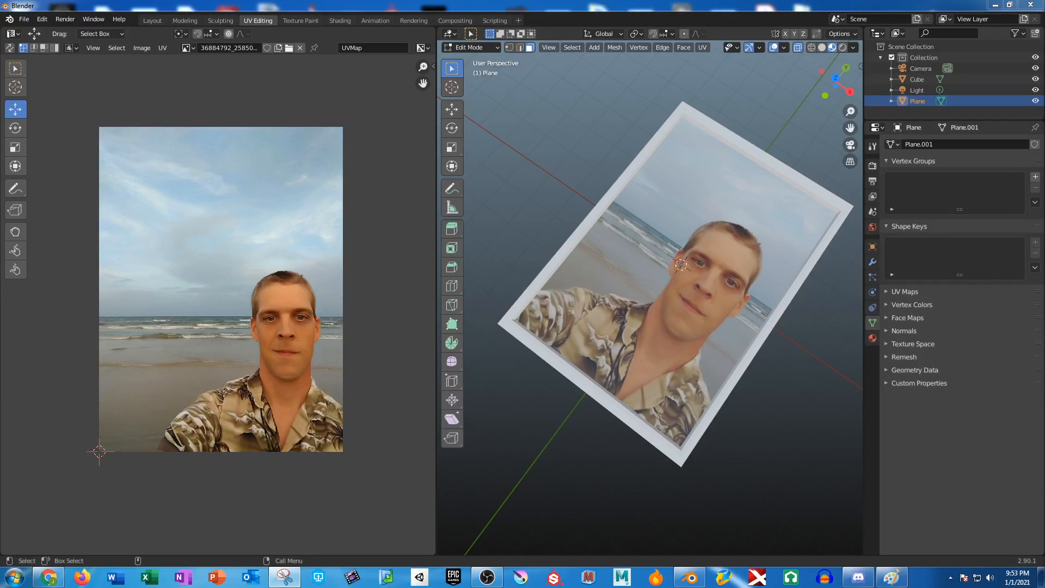
left_click(872, 338)
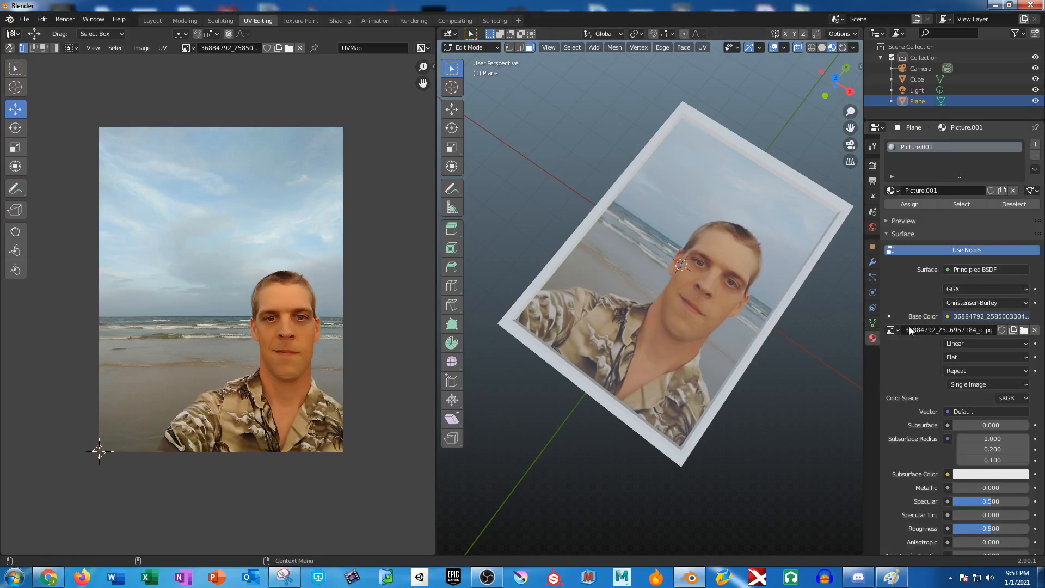
- Try to load the desktop file "capture", entered without an extension, as the plane's texture image
left_click(1024, 330)
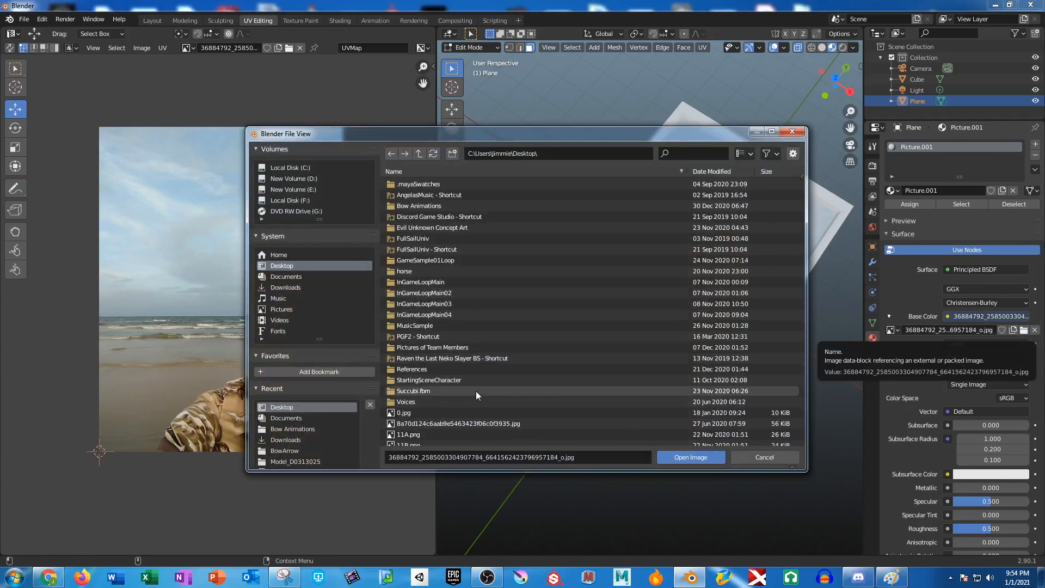
left_click(590, 459)
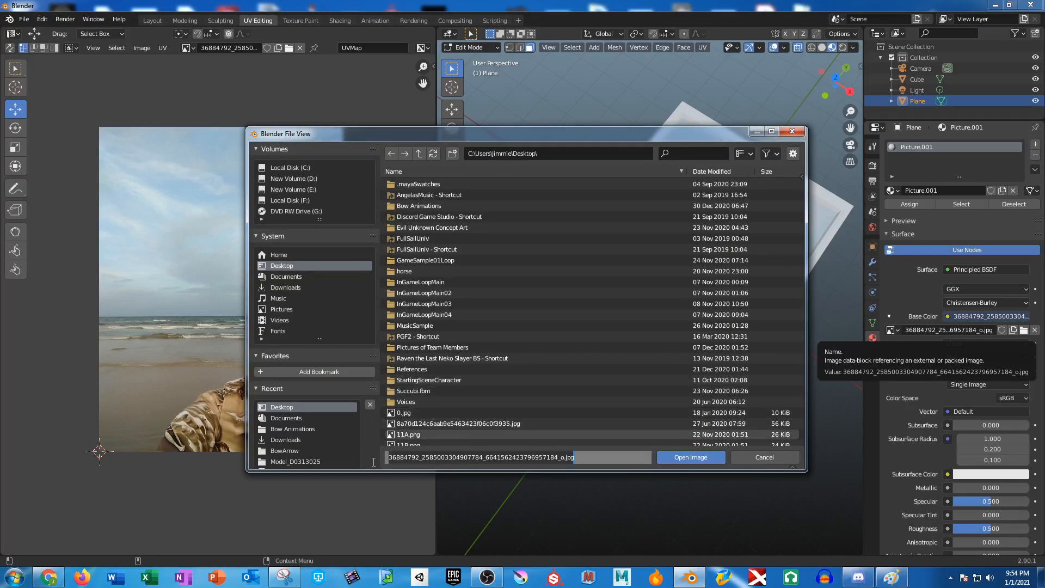
type("ca")
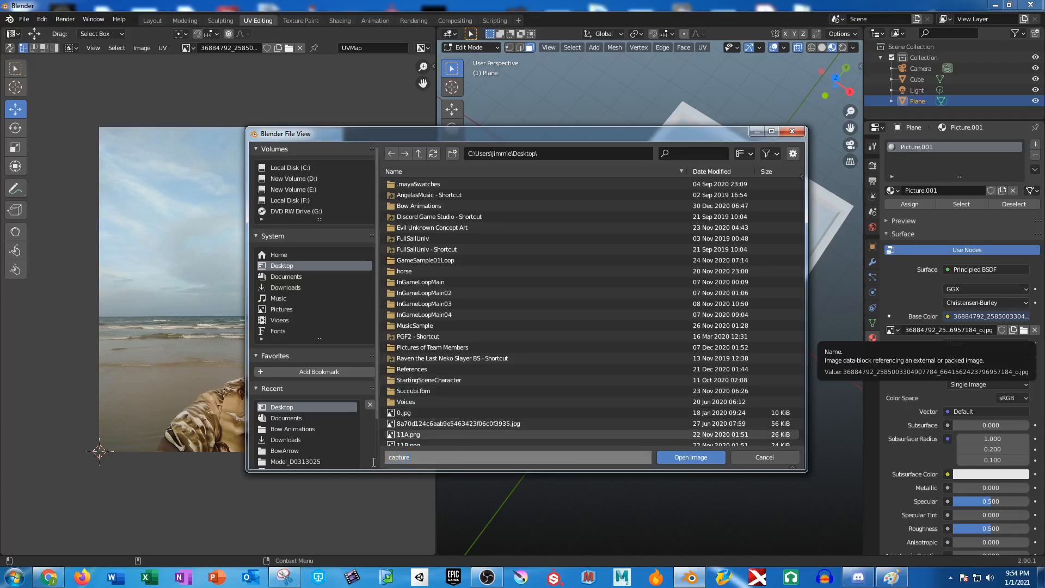
type("pture")
key("Return")
left_click(687, 457)
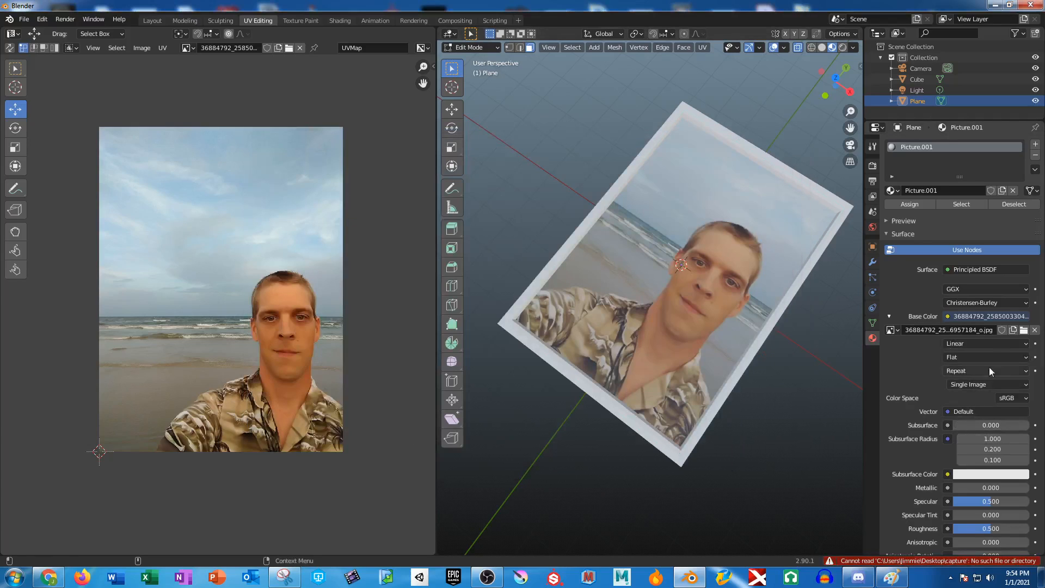
- Replace the plane's texture image with capture.png from the desktop folder
left_click(1023, 330)
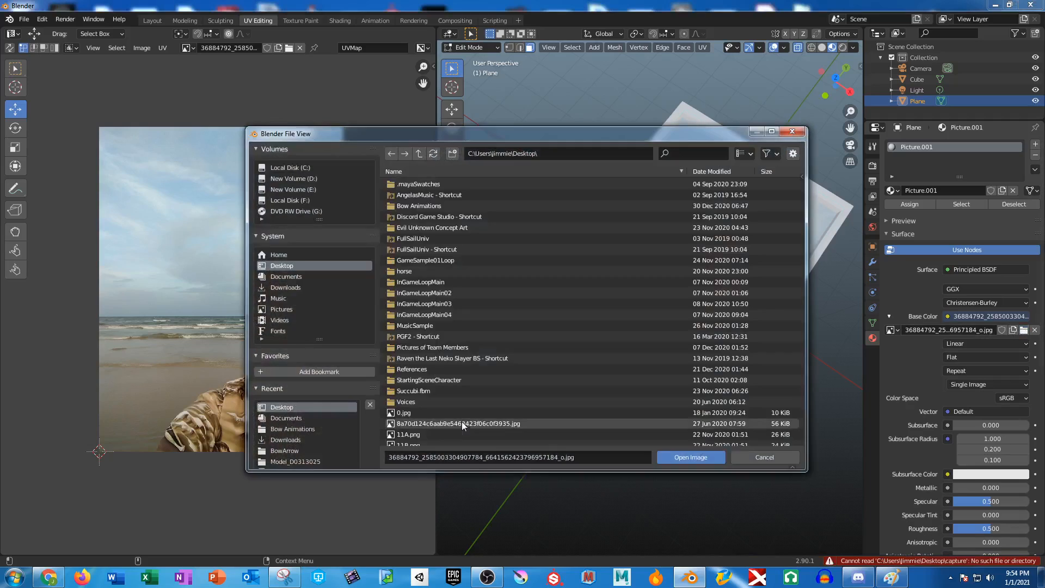
left_click(599, 460)
type("capt")
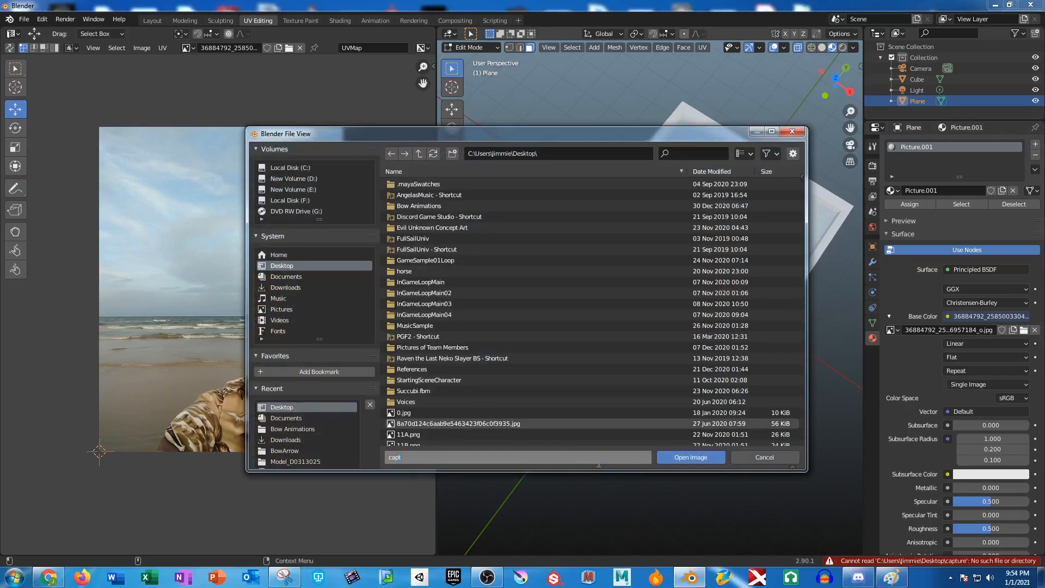
type("ure.png")
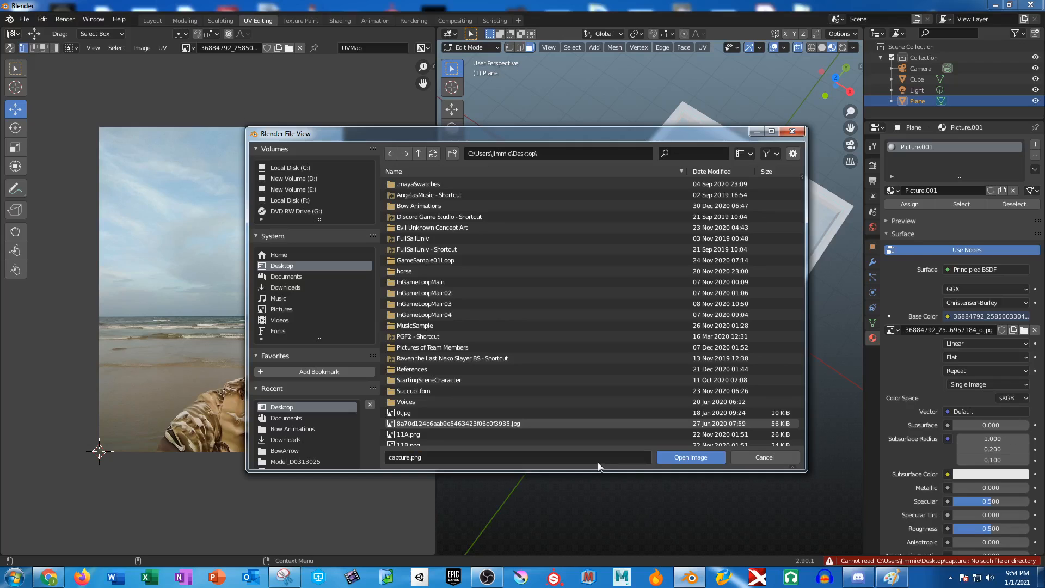
left_click(673, 460)
middle_click_drag(617, 282, 665, 274)
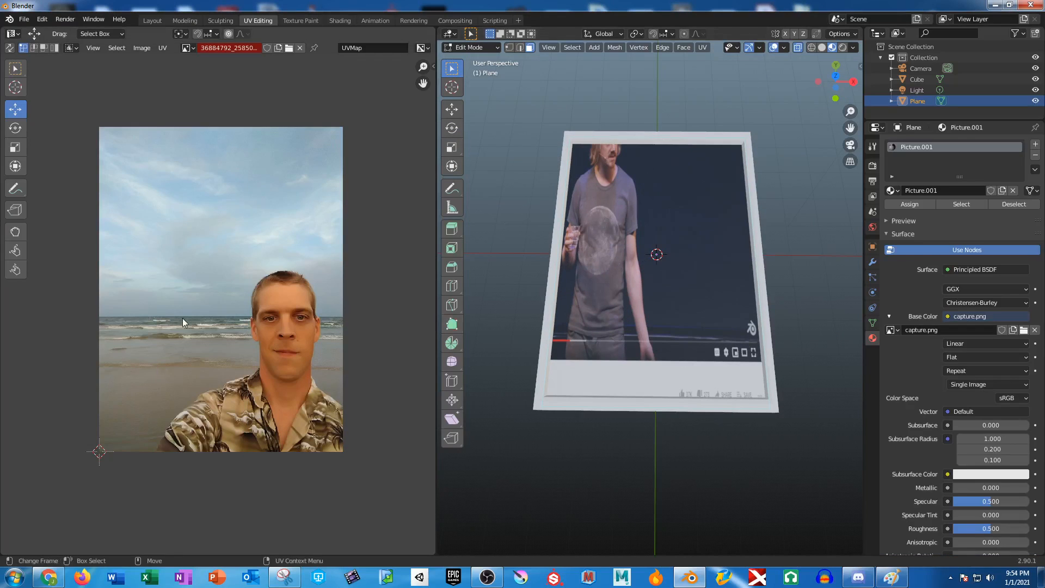
- Show capture.png in the UV editor and select the whole plane so its UVs appear over the image
middle_click_drag(256, 271, 256, 322, "ctrl")
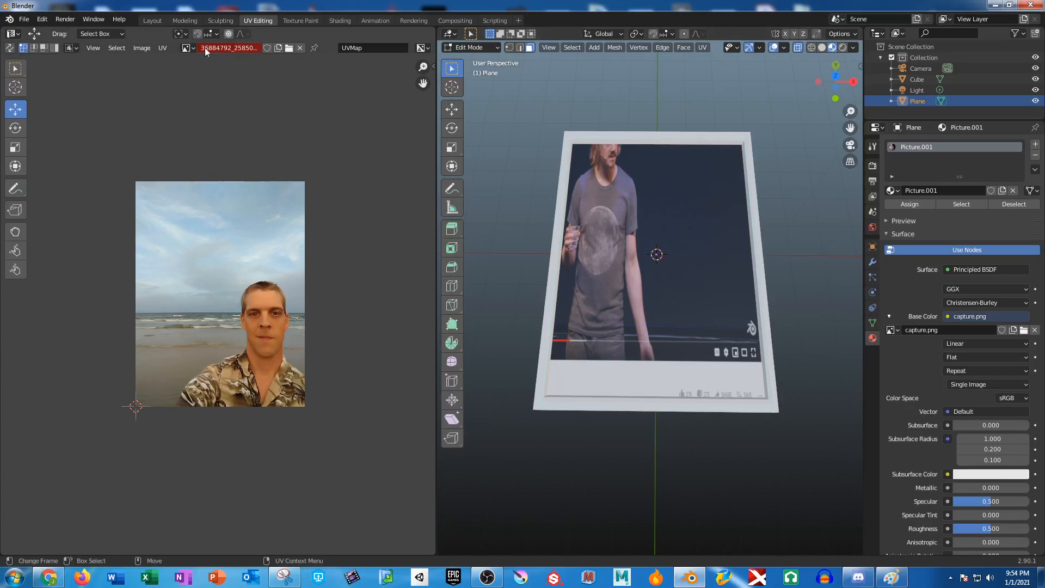
left_click(189, 48)
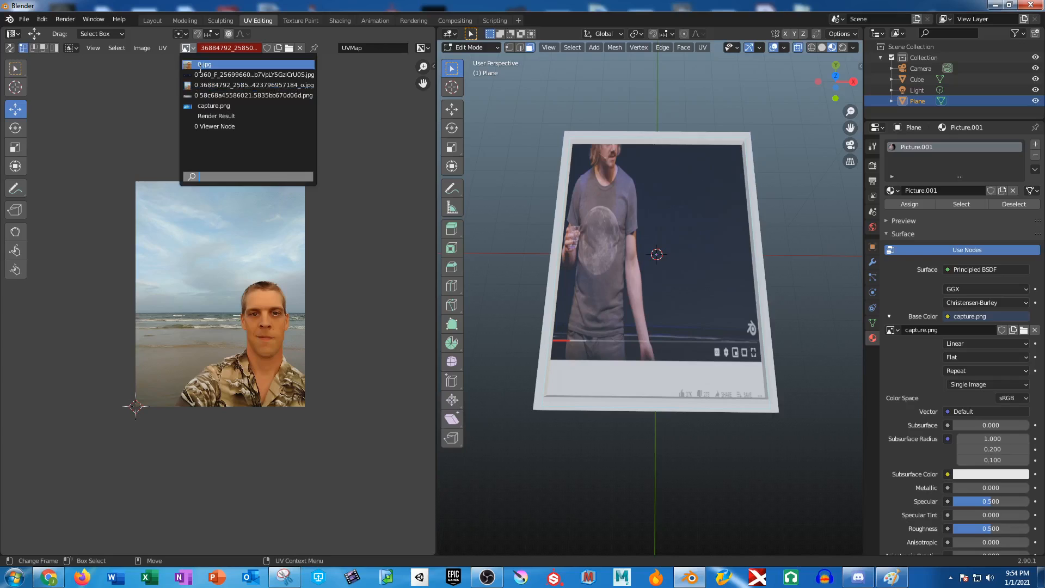
left_click(210, 106)
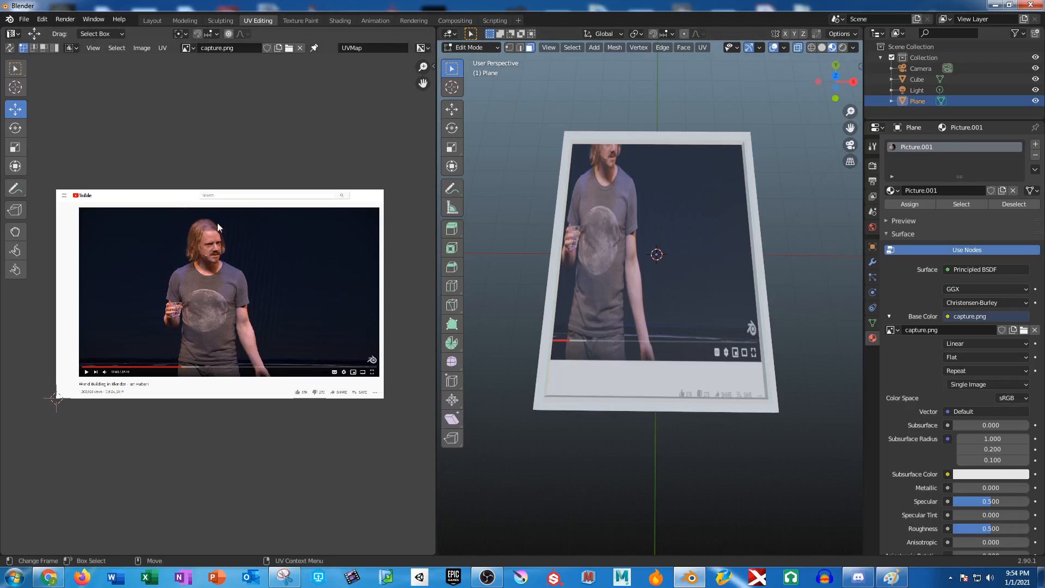
left_click_drag(508, 103, 806, 509)
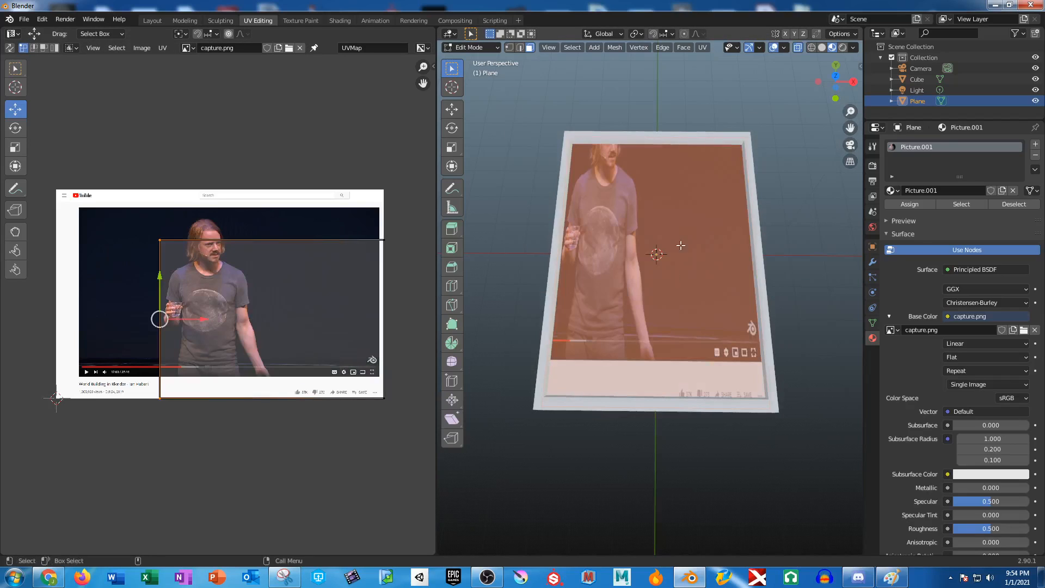
- Move the left UV edge out to the screenshot's left border and raise the top UV edge to above the man's head
left_click_drag(117, 206, 203, 404)
left_click_drag(201, 318, 96, 313)
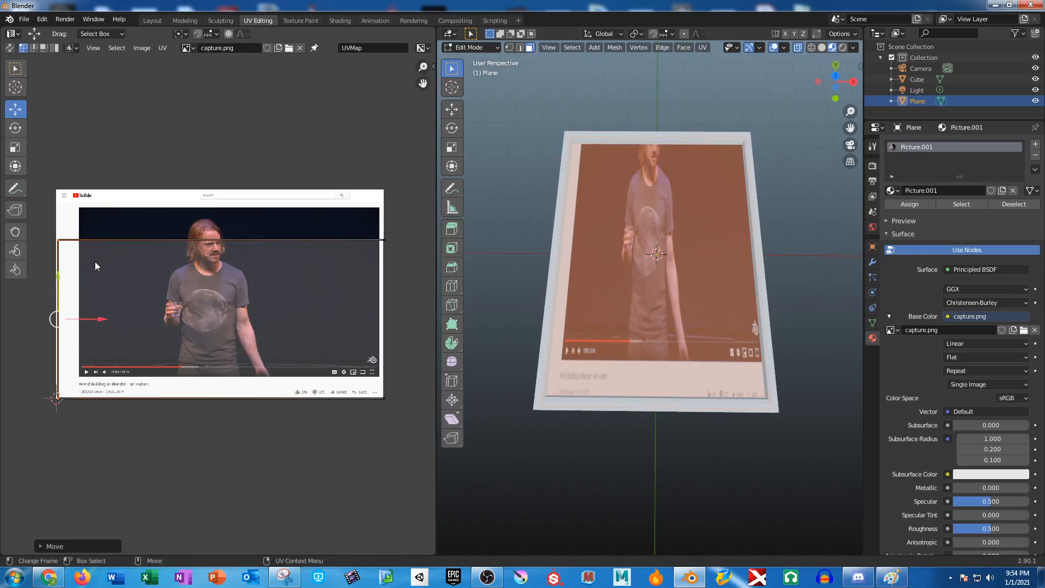
left_click_drag(41, 221, 417, 244)
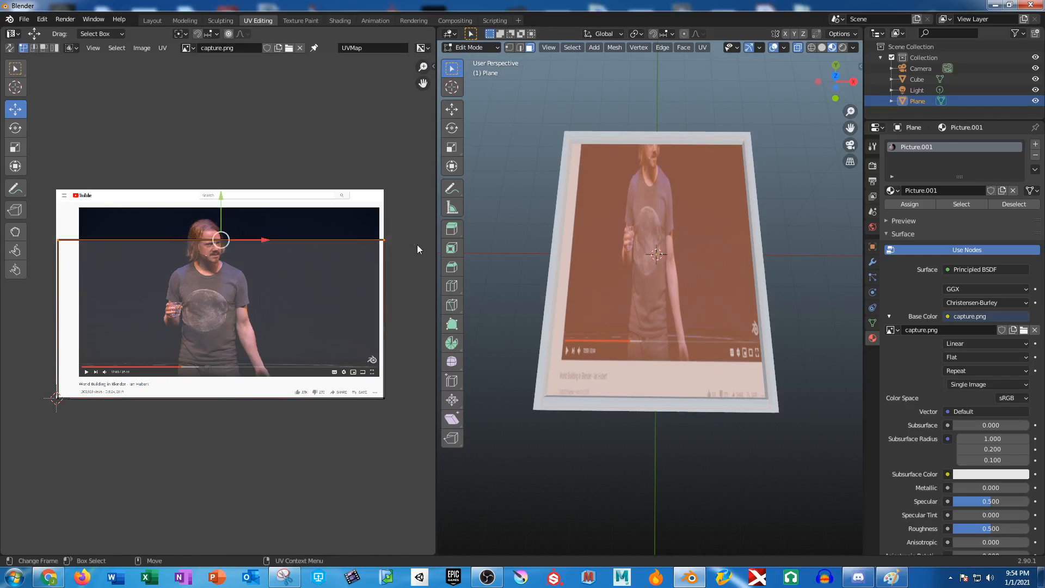
left_click_drag(219, 198, 228, 155)
- Move the left UV edge to just left of the man and the right UV edge in to just right of him
left_click_drag(37, 173, 135, 534)
left_click_drag(103, 296, 187, 301)
left_click_drag(336, 126, 435, 552)
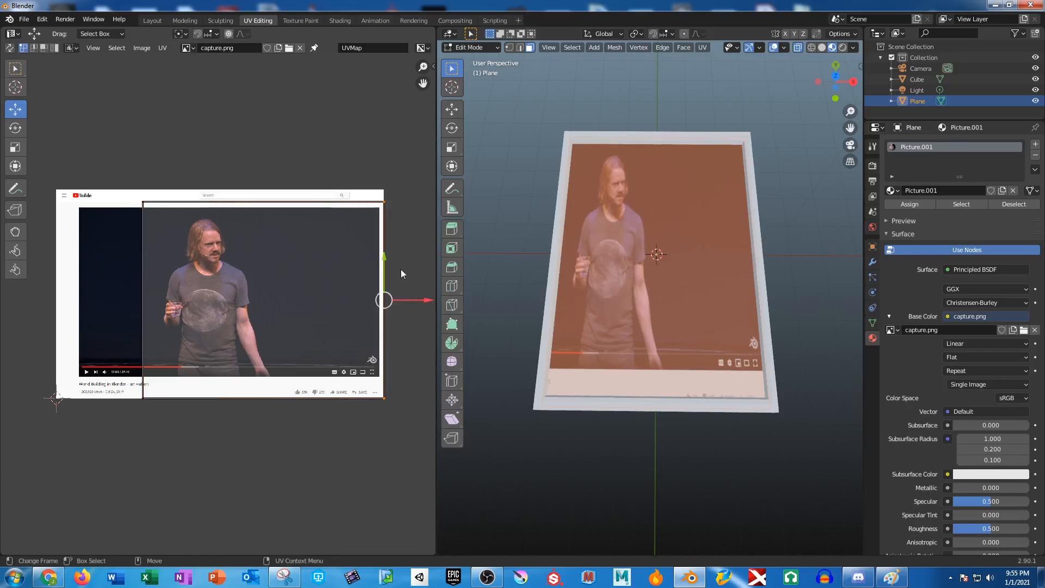
left_click_drag(428, 304, 315, 309)
- Lower the top UV edge to the video's upper border and raise the bottom UV edge above the player's progress bar
left_click_drag(121, 158, 373, 242)
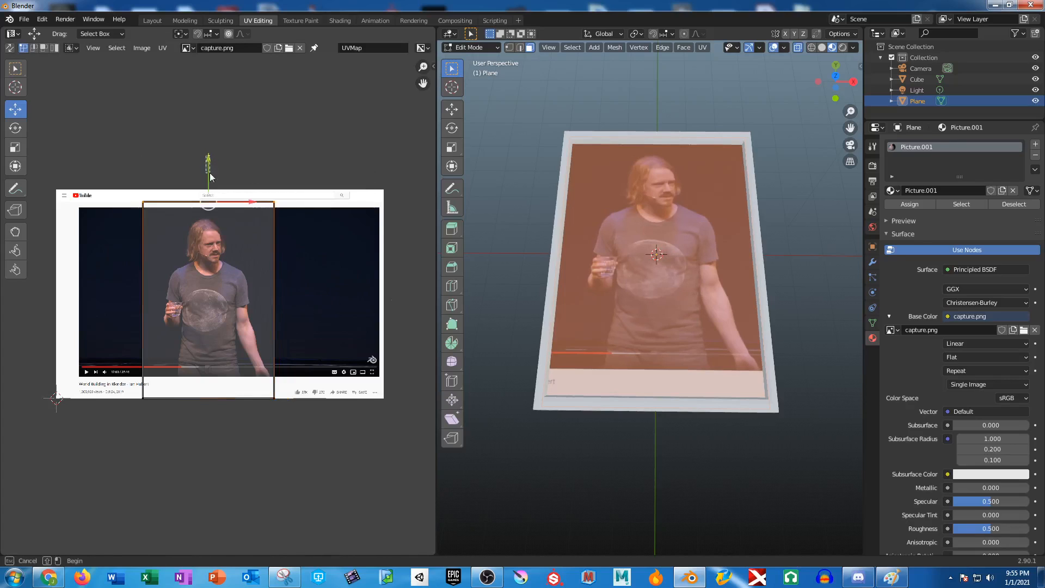
left_click_drag(207, 159, 208, 168)
left_click_drag(110, 364, 294, 427)
left_click_drag(209, 359, 216, 320)
- Nudge the left and right UV edges slightly inward to centre the man in the frame, and deselect the plane's face
left_click_drag(99, 173, 160, 496)
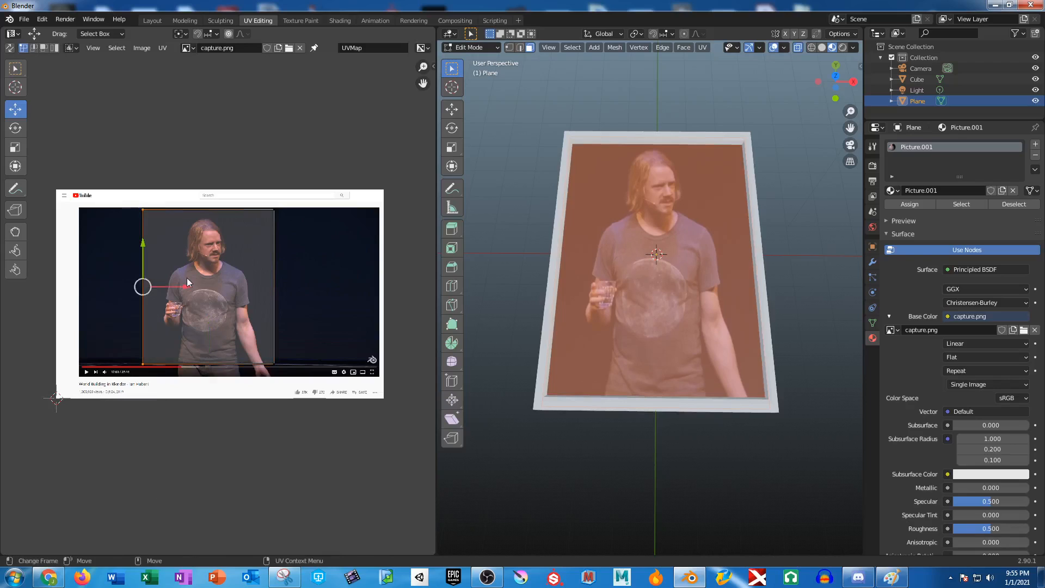
left_click_drag(186, 290, 203, 289)
left_click_drag(268, 174, 346, 483)
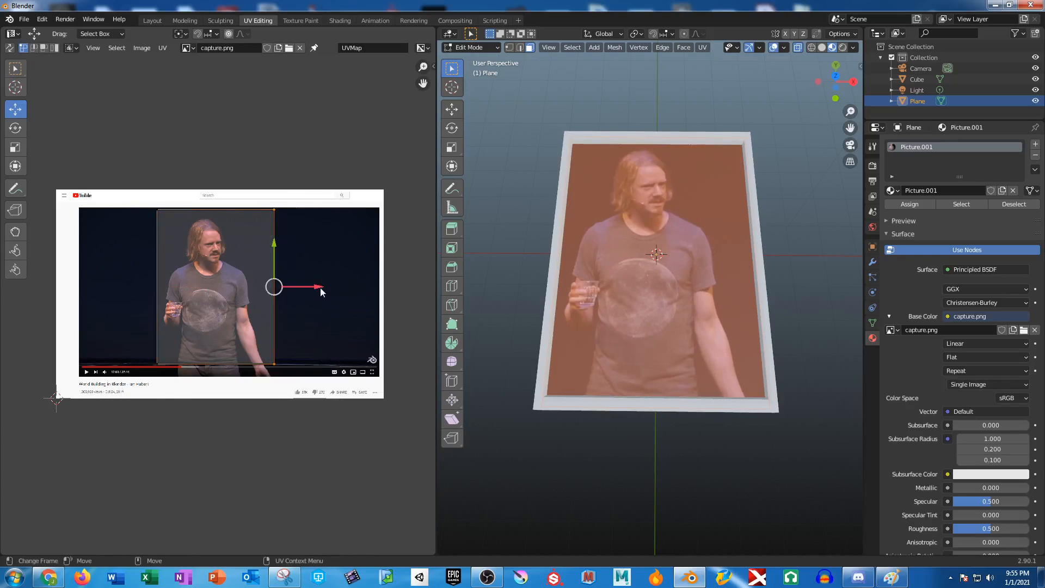
left_click_drag(320, 289, 317, 289)
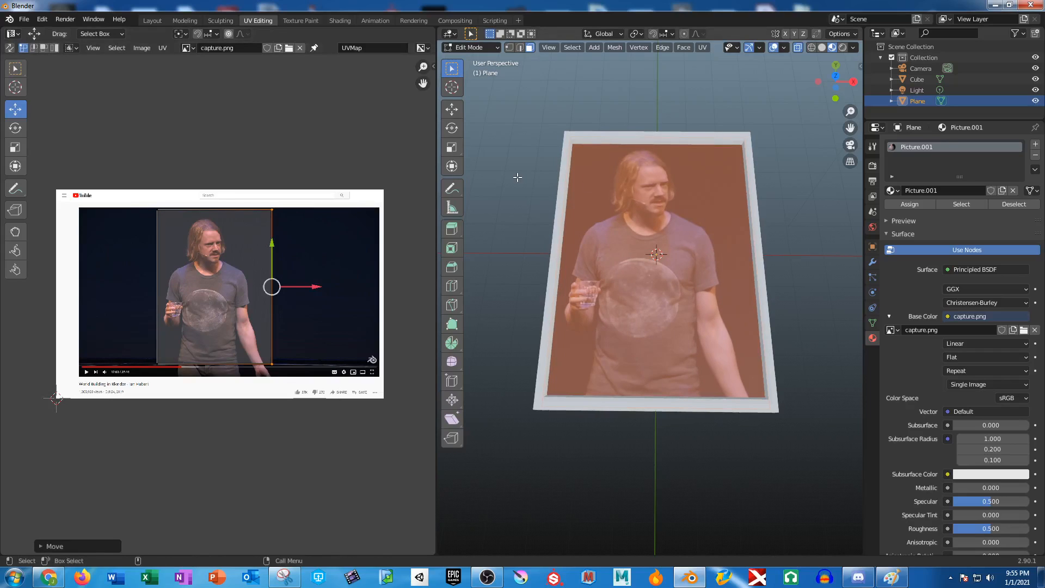
left_click(622, 437)
mouse_move(622, 436)
middle_mouse_down()
mouse_move(608, 441)
mouse_move(646, 459)
mouse_move(633, 445)
middle_mouse_up()
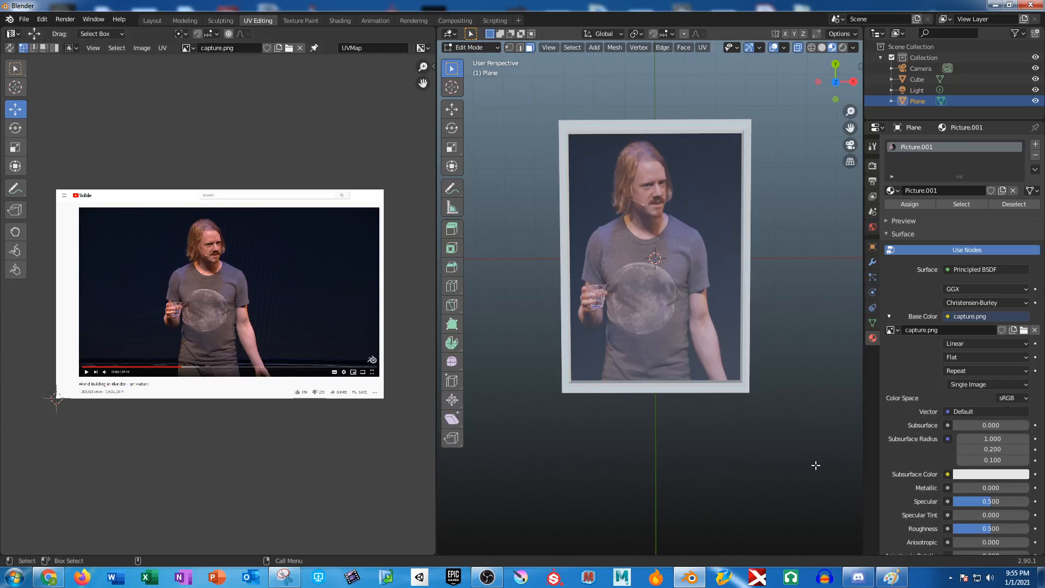
- Switch to Paint and close the Capture.PNG window
left_click(891, 577)
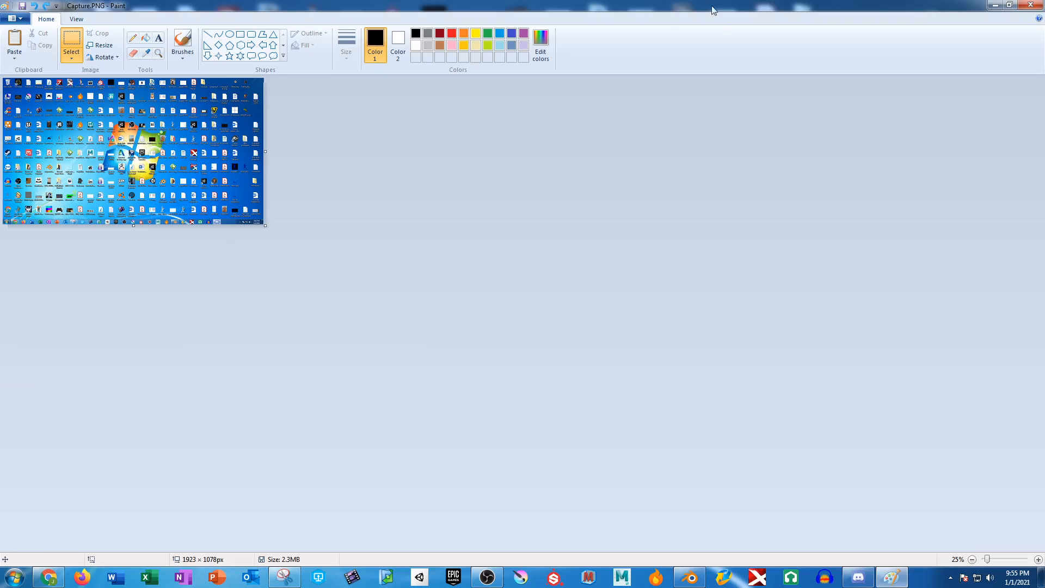
left_click(1031, 7)
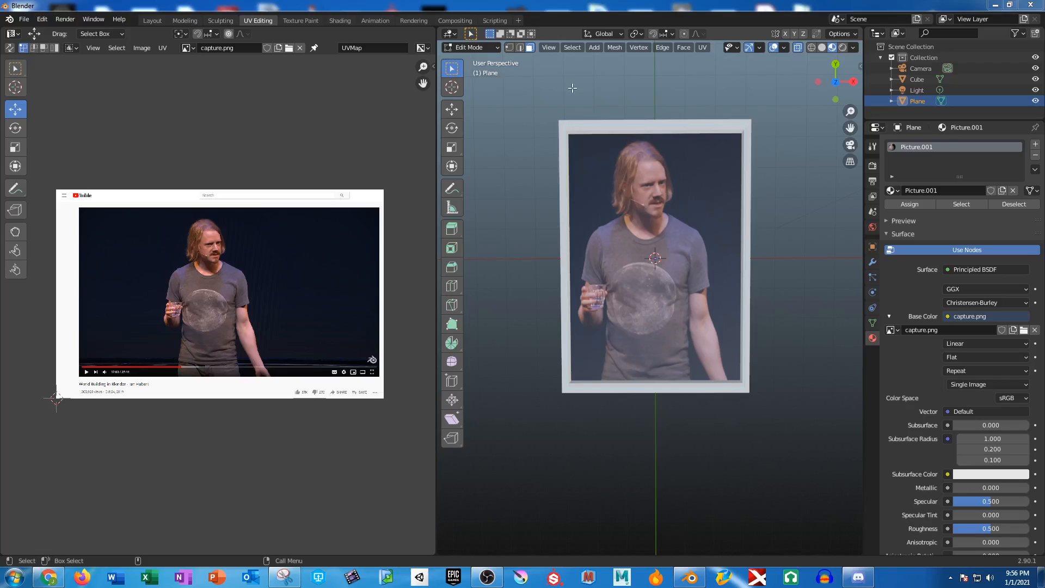
- Leave Edit Mode, select the frame object and switch to the Layout workspace
key("Tab")
left_click(560, 125)
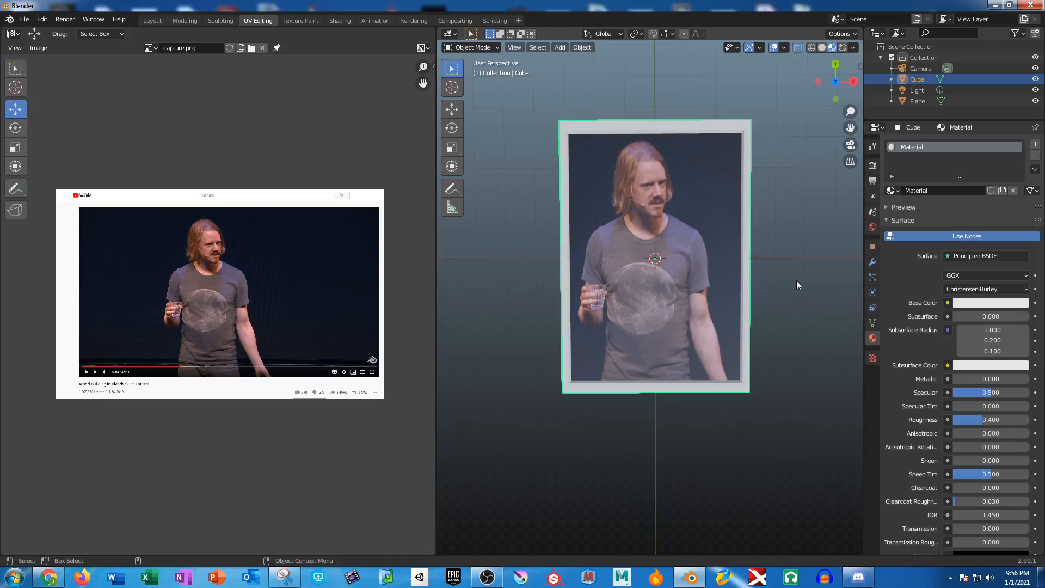
middle_click_drag(775, 309, 724, 316)
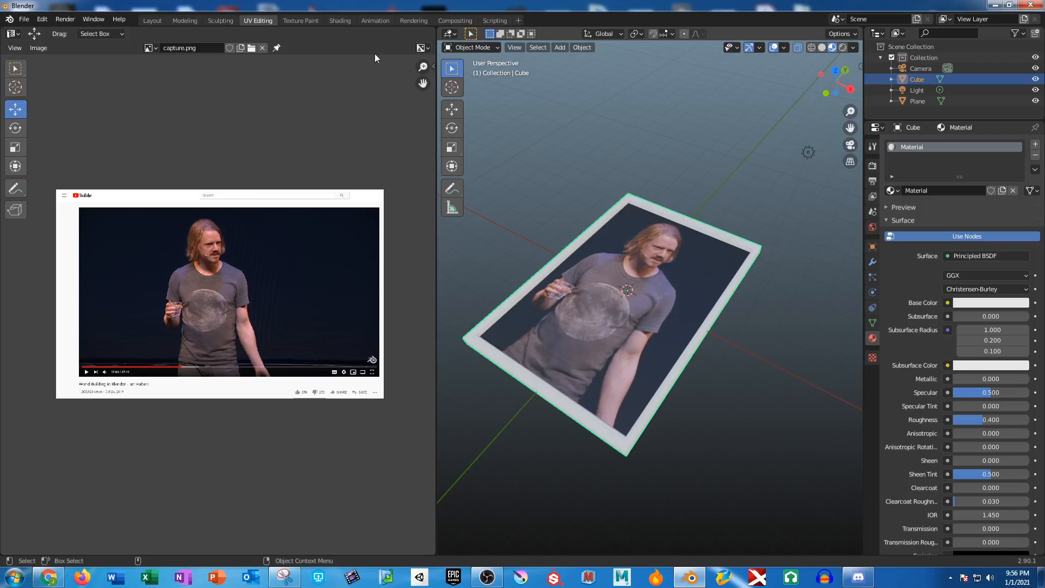
left_click(150, 21)
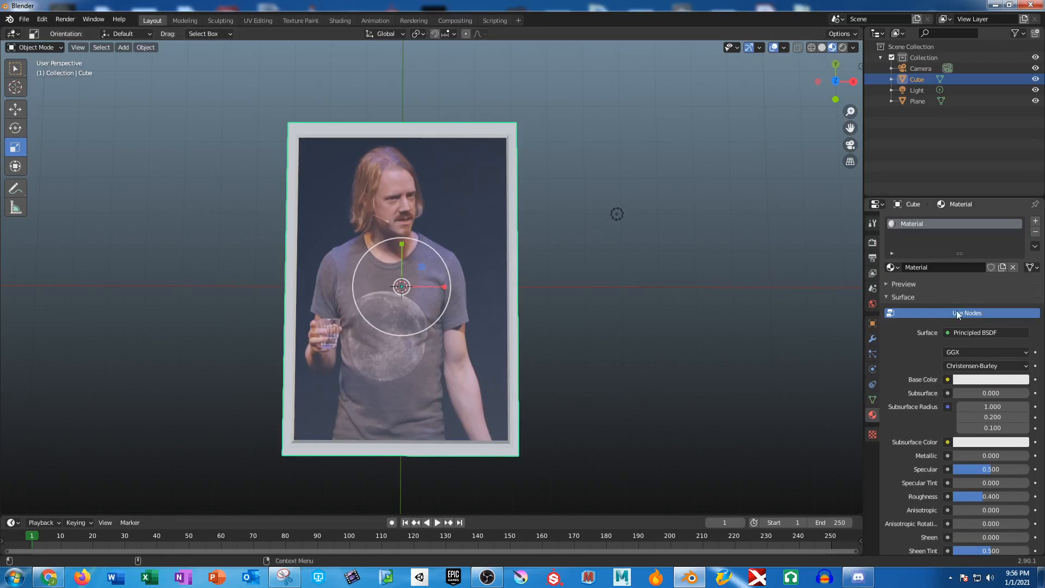
- Unlink the frame's existing material and give it a new material named Frame
left_click(1012, 267)
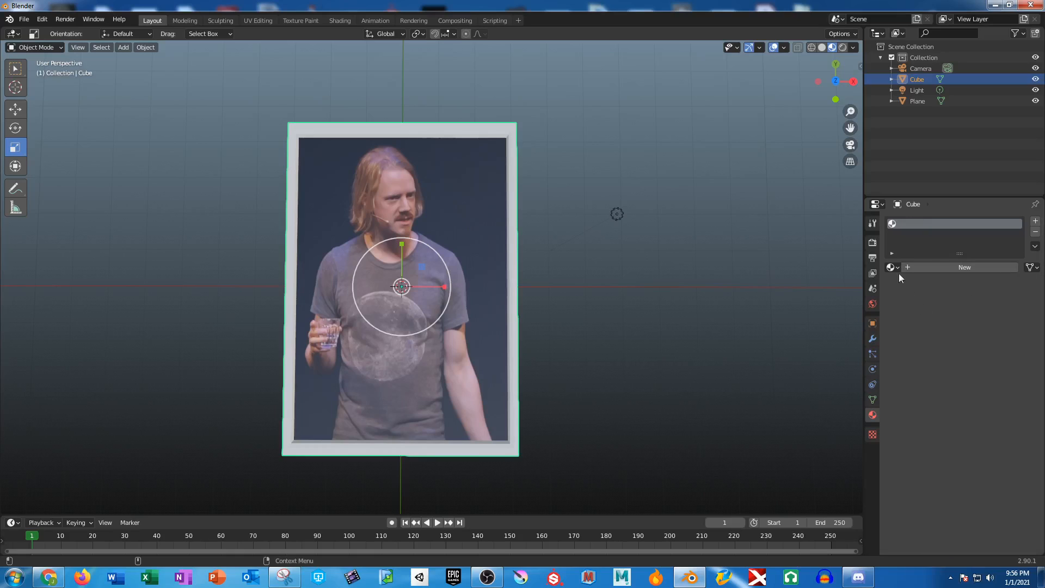
left_click(915, 268)
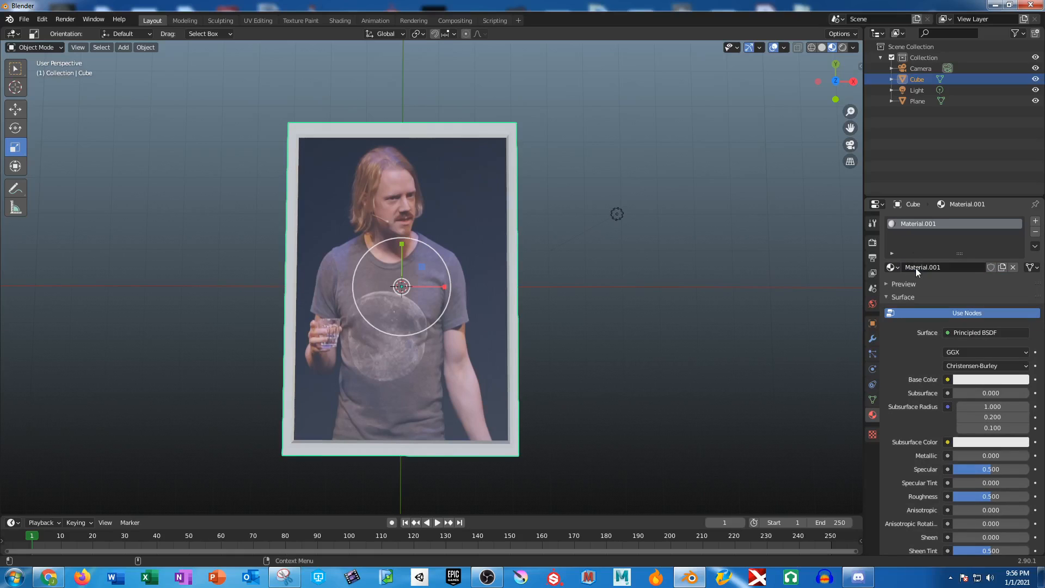
type("Frame")
key("Return")
- Look through the desktop files for an image to use as the frame's texture, and return to Blender
left_click(994, 5)
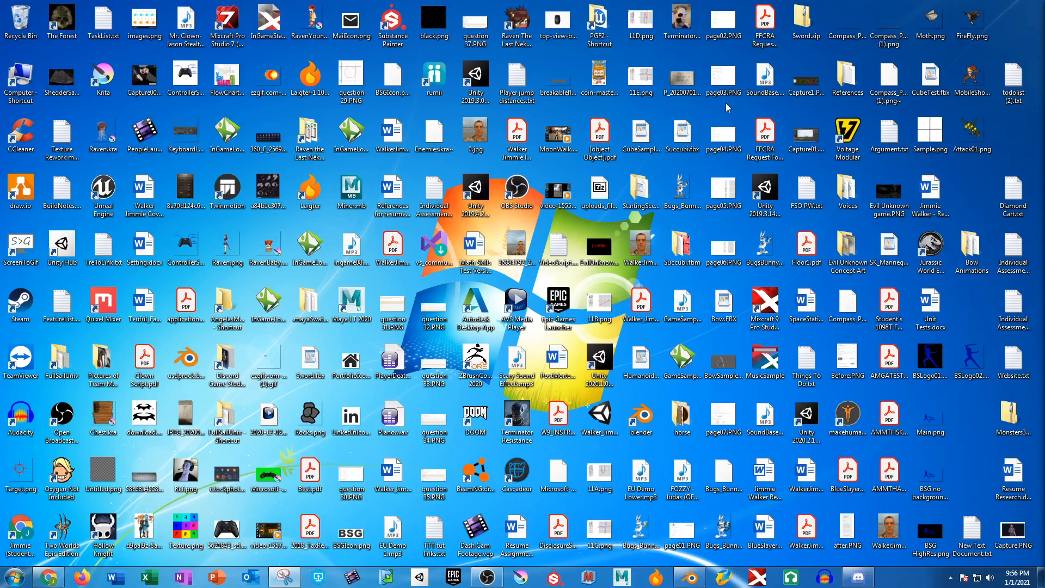
left_click(682, 25)
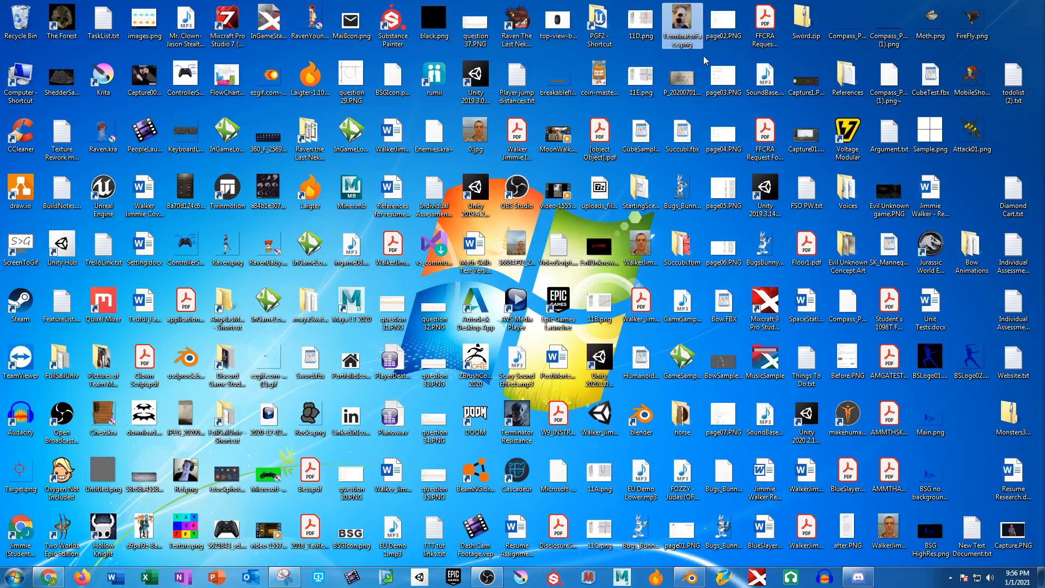
left_click(706, 60)
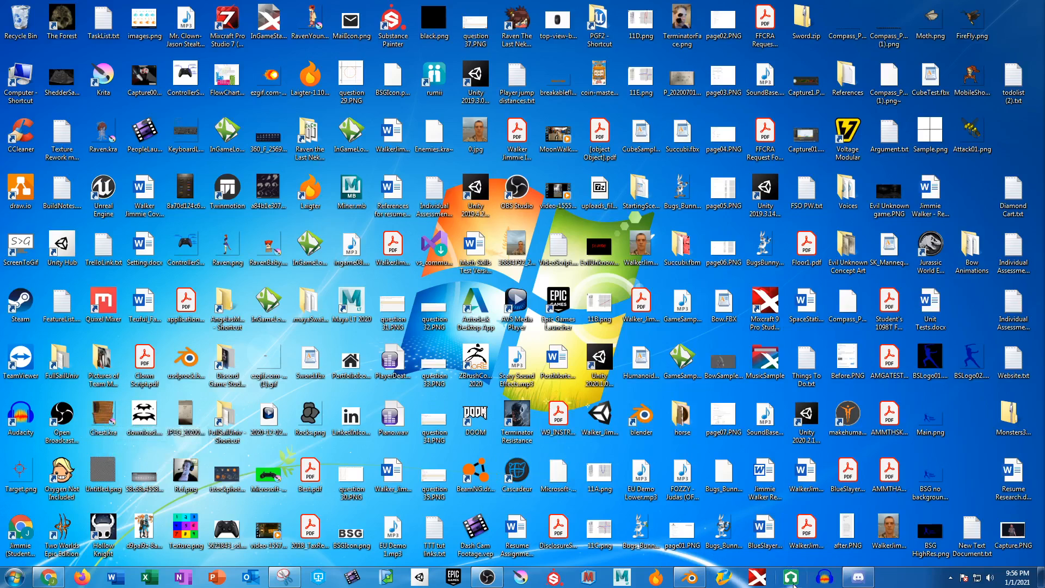
left_click(691, 577)
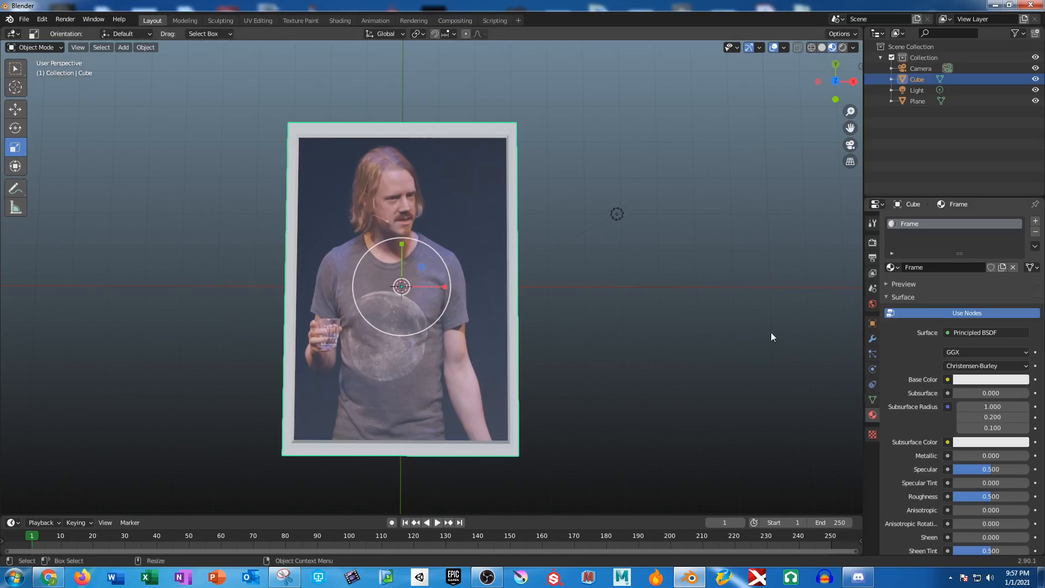
- Set the Frame material's Base Color to an Image Texture
left_click(948, 380)
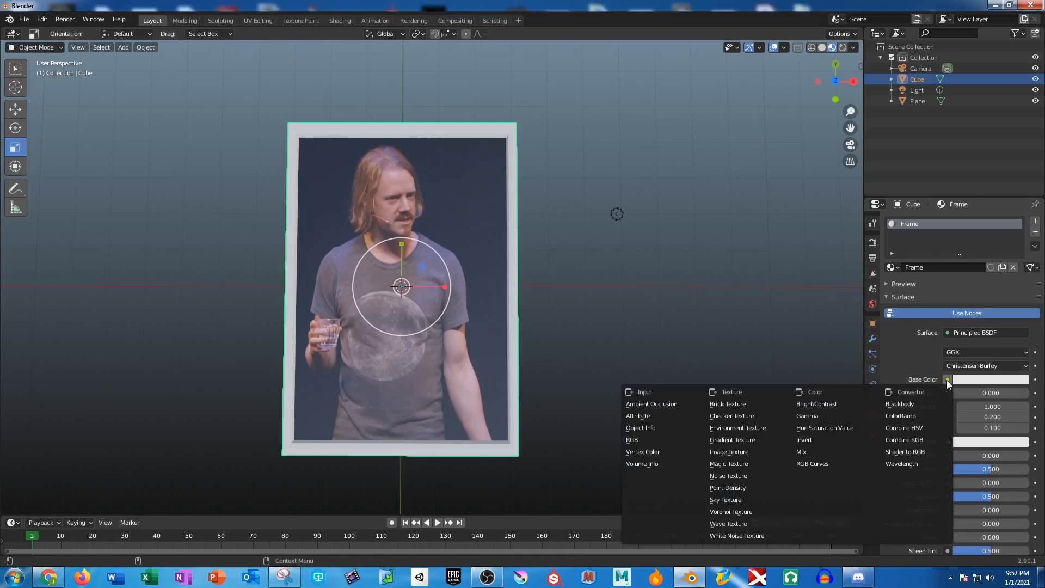
left_click(744, 453)
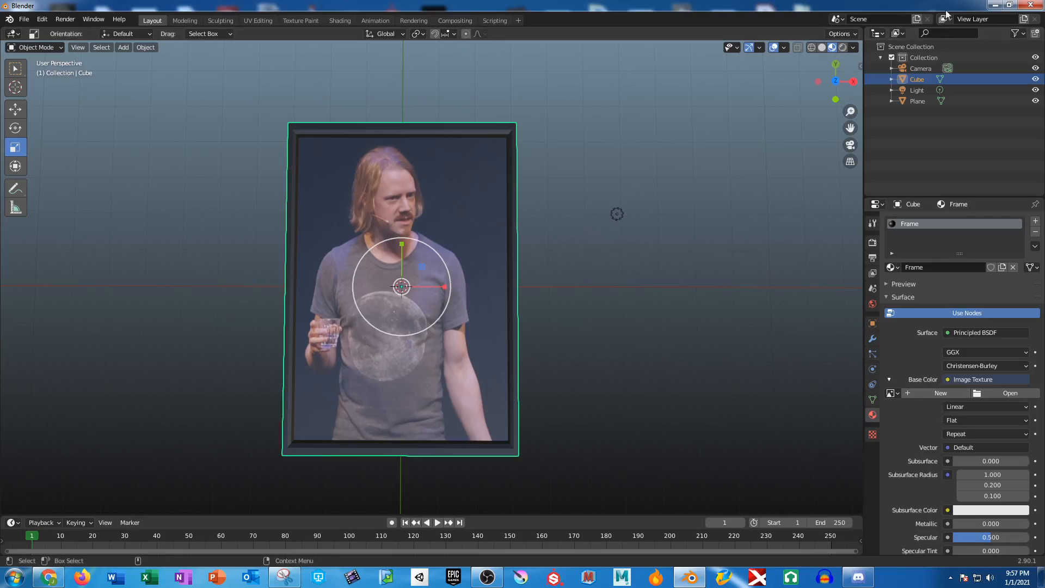
left_click(994, 5)
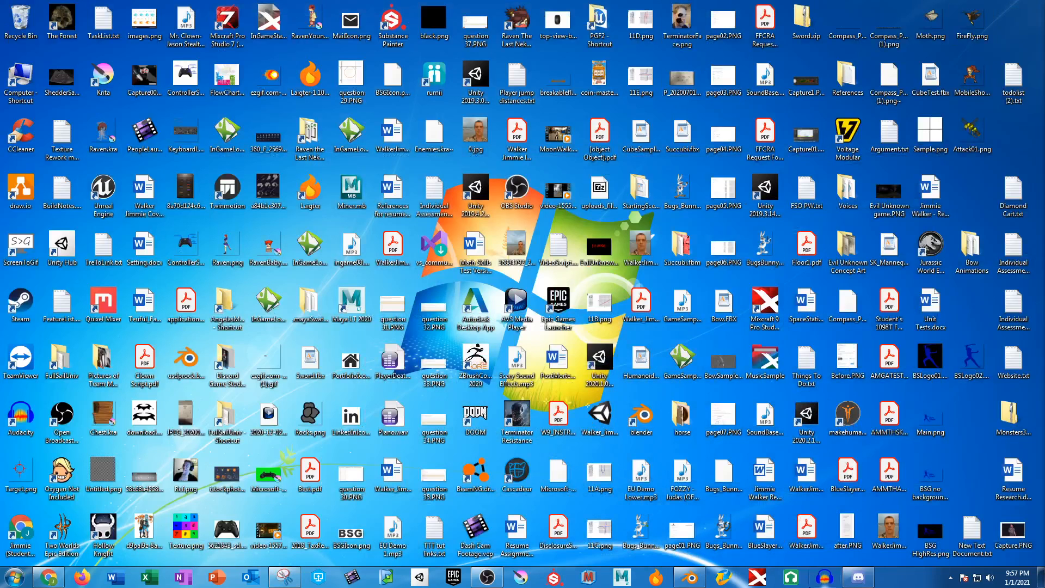
left_click(690, 577)
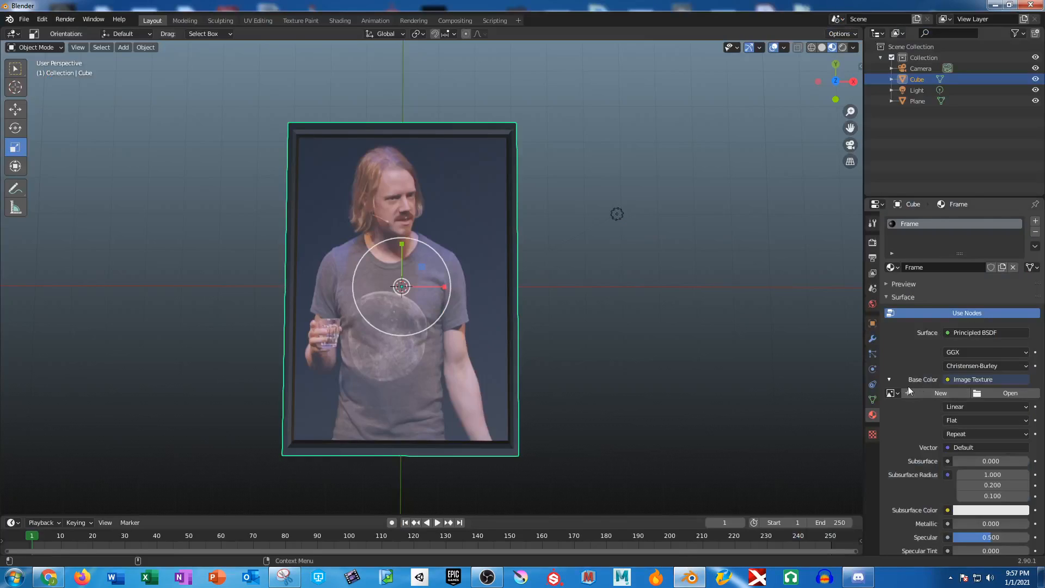
left_click(892, 393)
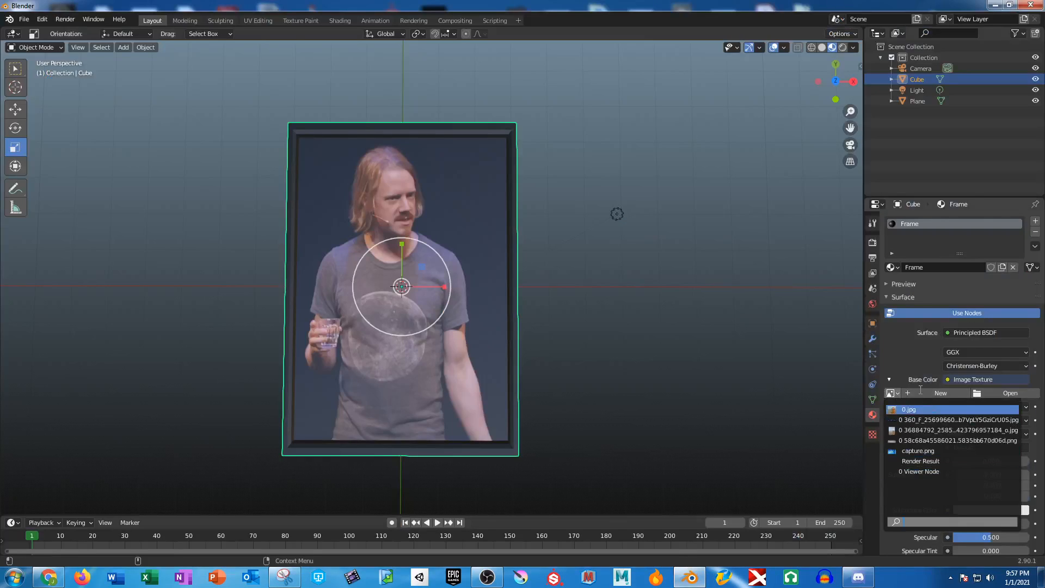
left_click(919, 393)
left_click(920, 393)
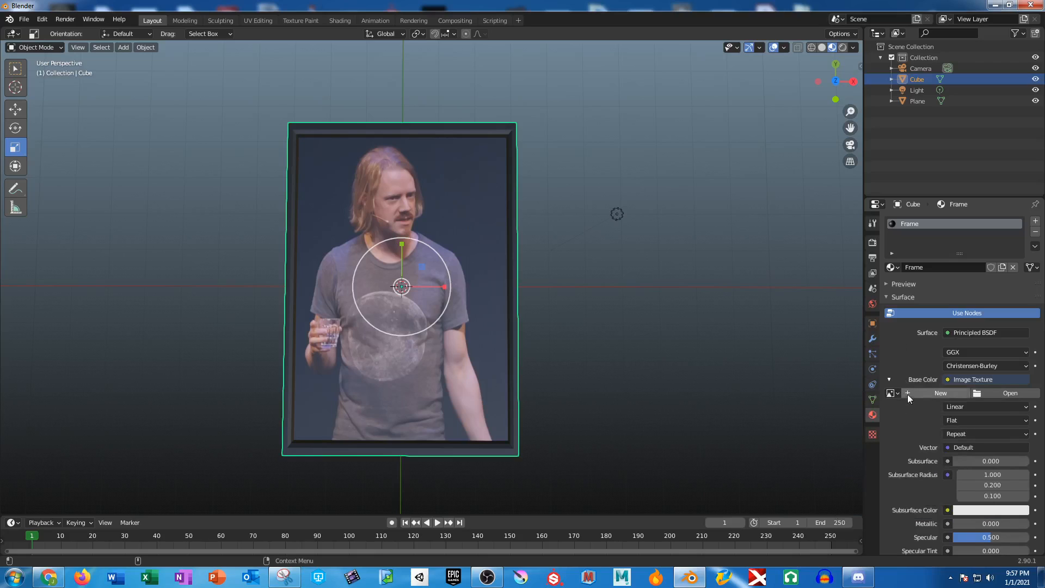
- Load TerminatorFace.png from the desktop folder as the Frame material's texture image
left_click(1000, 393)
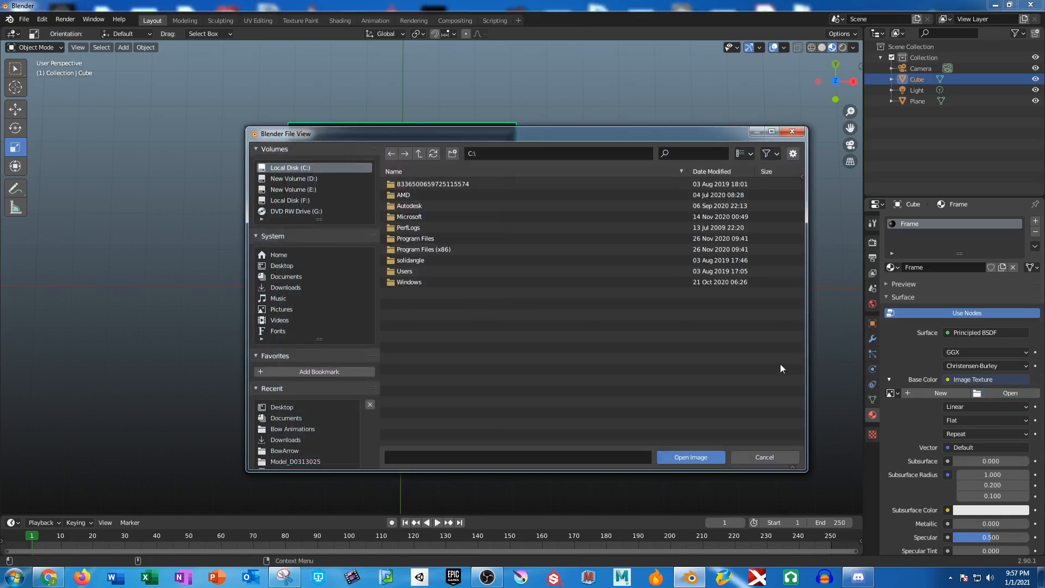
left_click(283, 265)
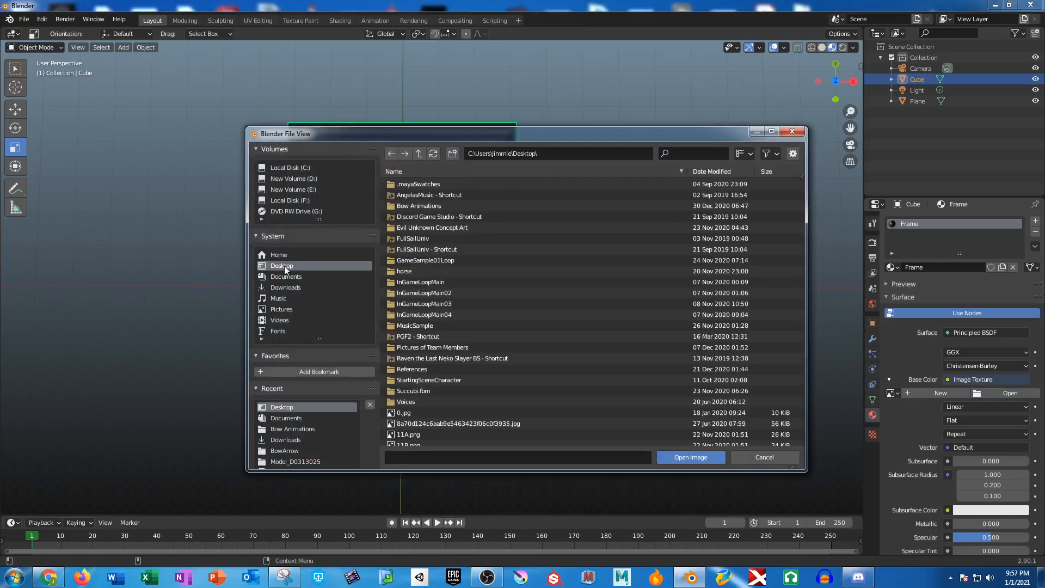
left_click(486, 349)
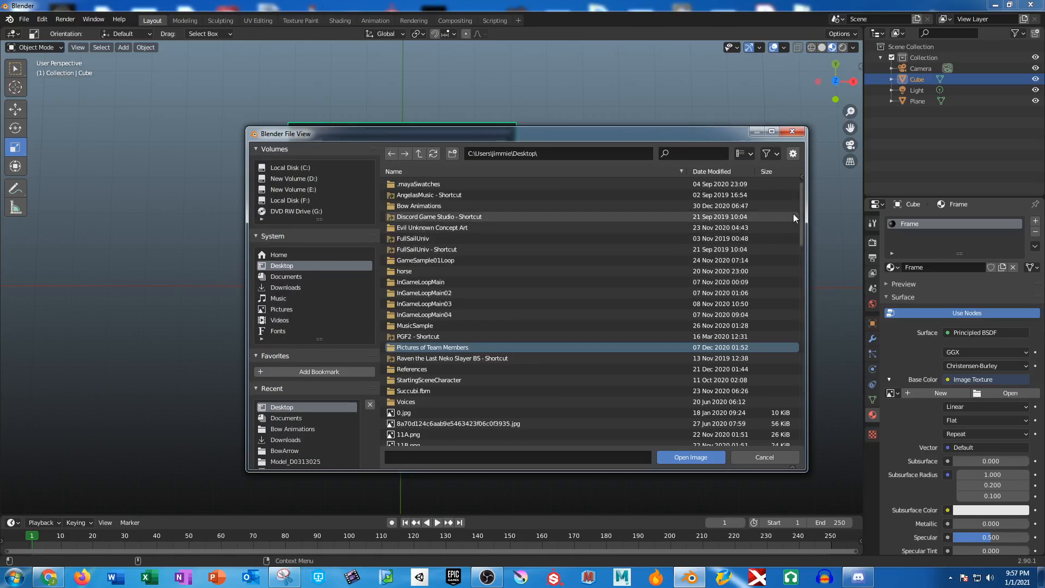
key("t")
scroll(392, 325, "down", 20)
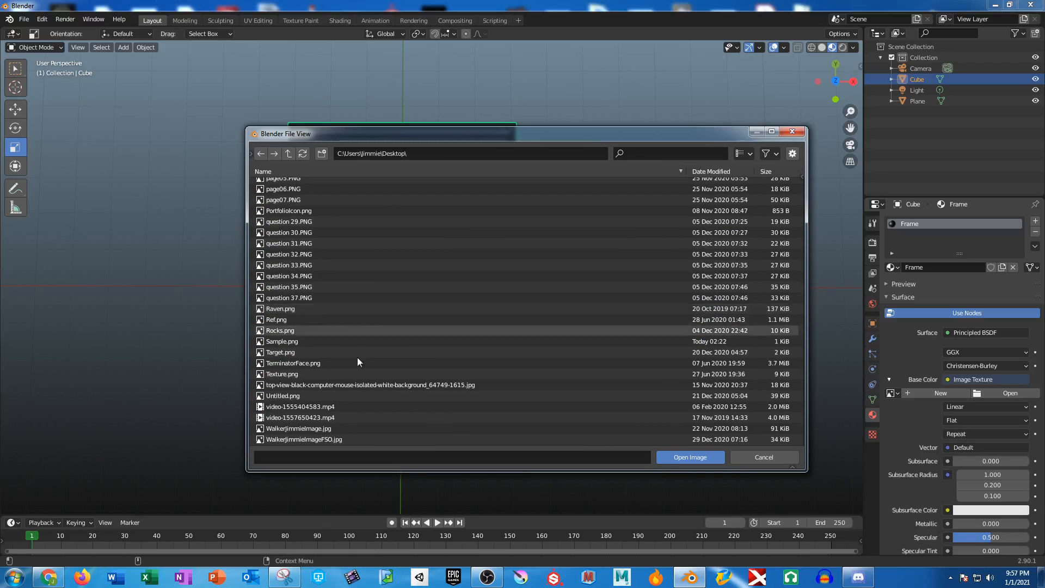
left_click(315, 363)
left_click(678, 458)
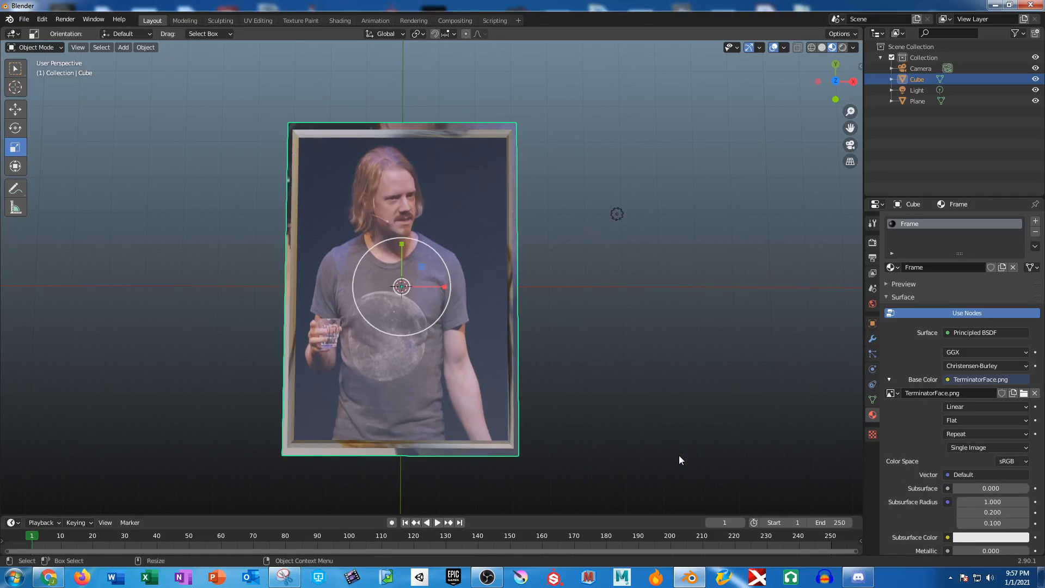
- Darken the Frame material's Subsurface Color from near white to grey
middle_click_drag(557, 329, 596, 332)
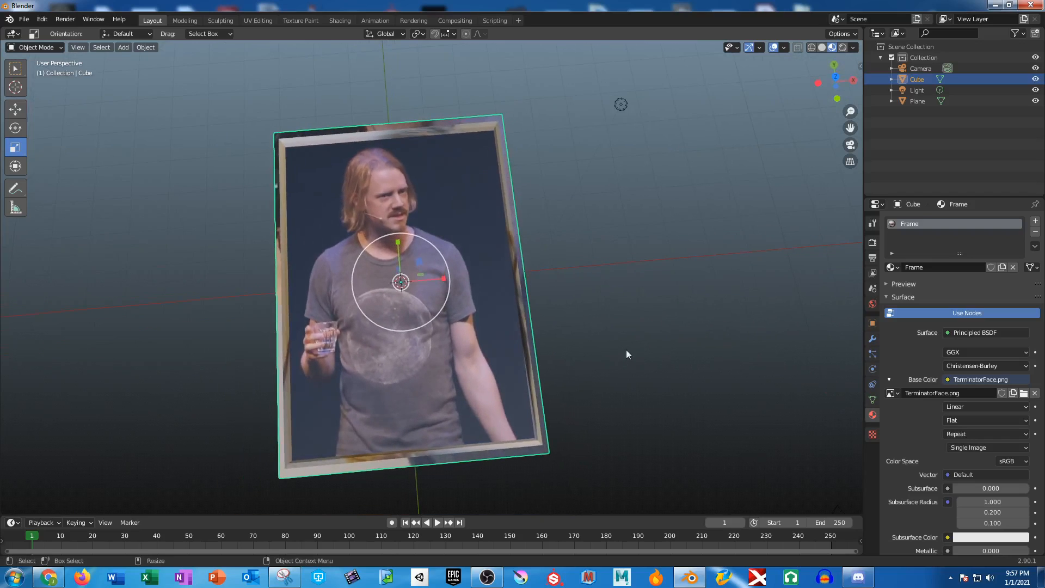
scroll(926, 387, "down", 4)
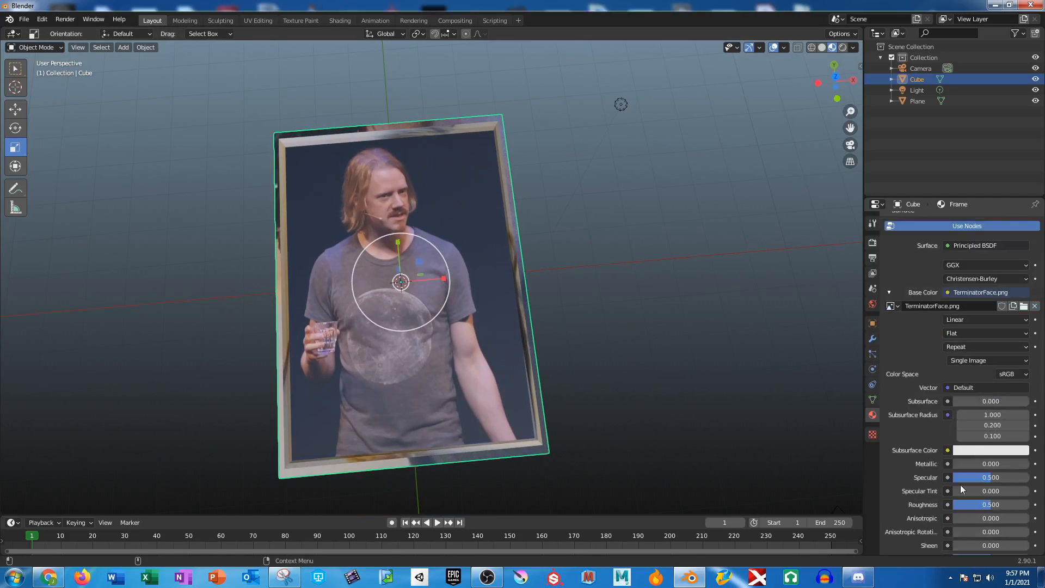
left_click(970, 450)
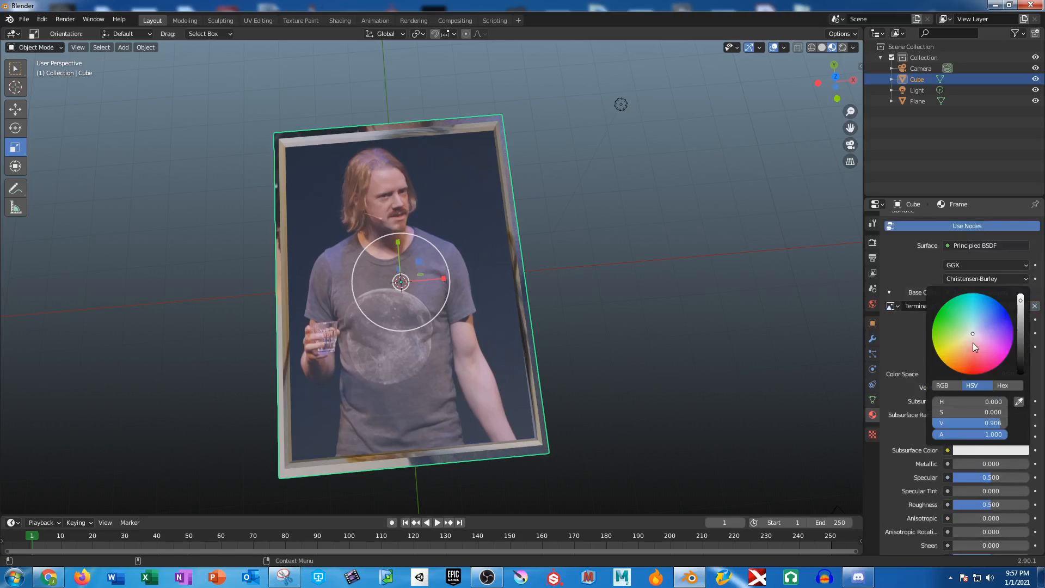
left_click(1021, 341)
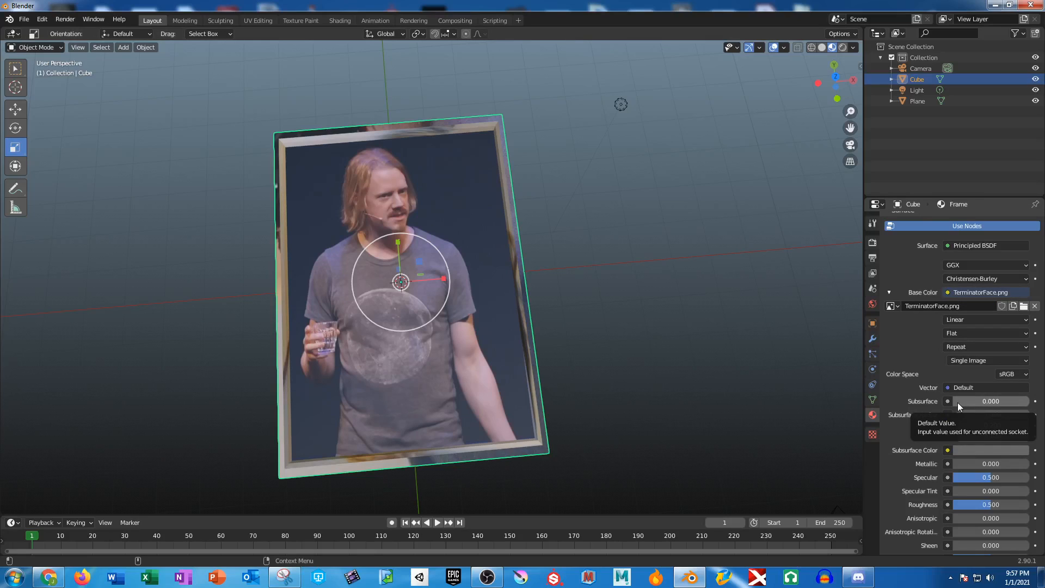
- Set the Frame material's Metallic value to 0.25 and raise it to 0.5
double_click(961, 464)
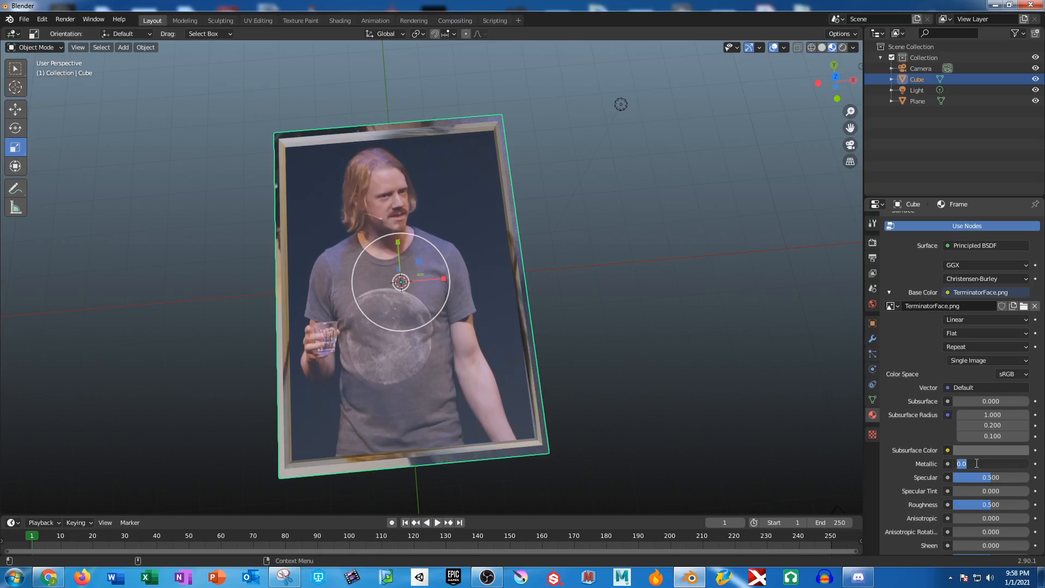
type("0.25")
key("Return")
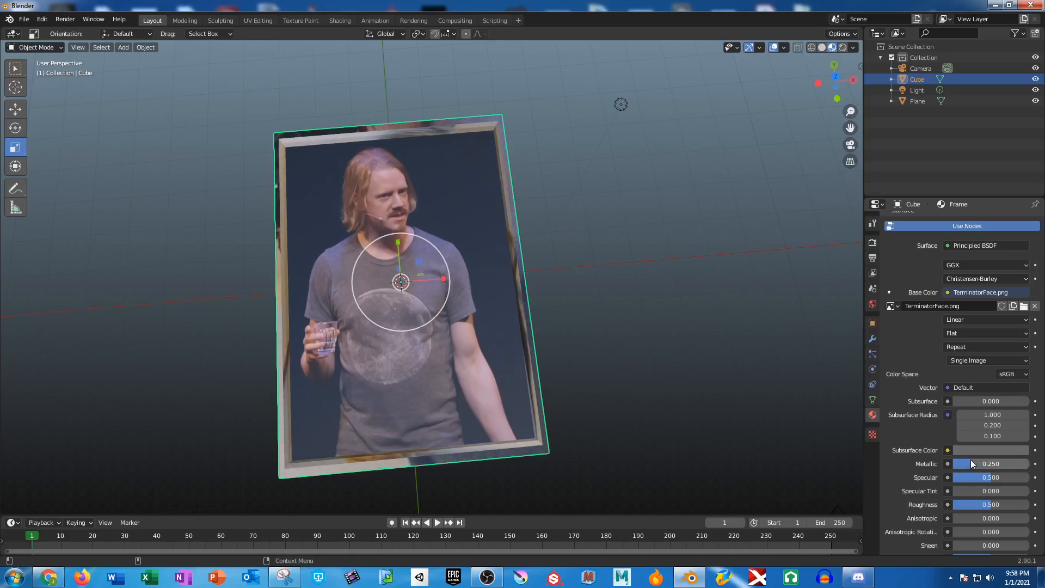
left_click_drag(961, 464, 992, 465)
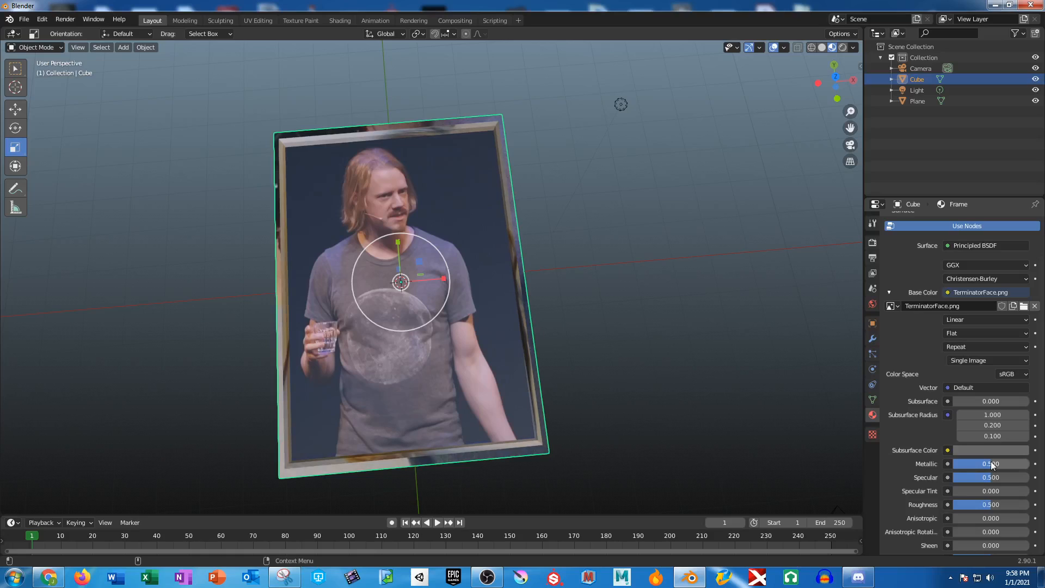
- Set the Frame material's Roughness to 1.000, then deselect the frame to view the result
left_click_drag(990, 505, 1028, 504)
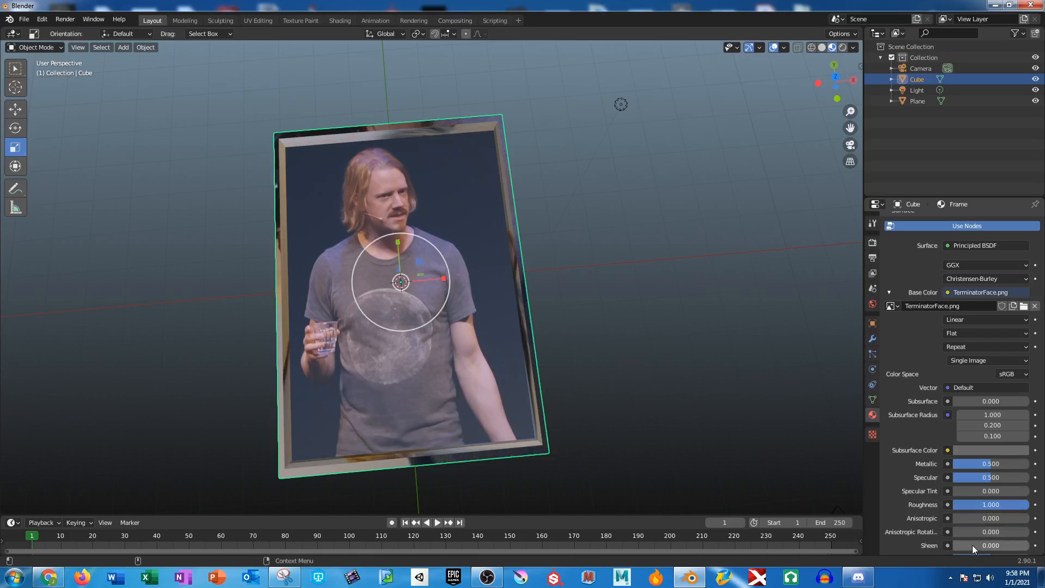
scroll(986, 527, "down", 4)
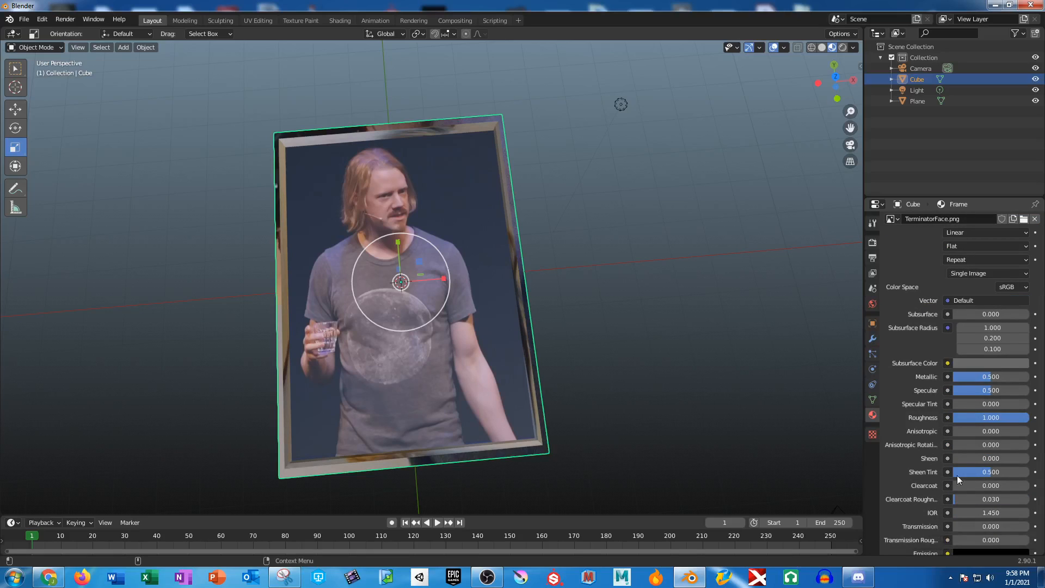
scroll(964, 468, "down", 1)
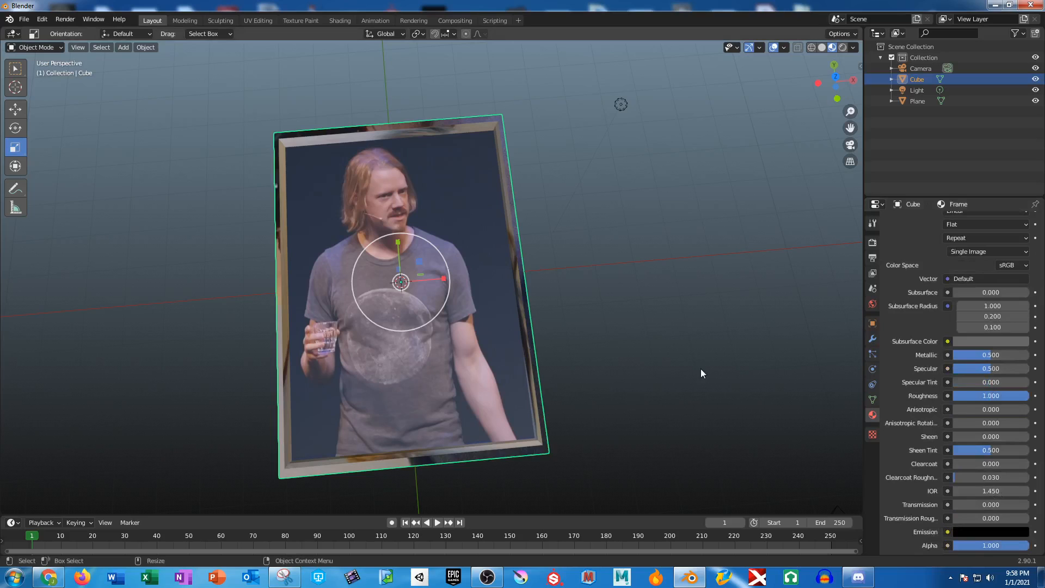
middle_click_drag(606, 335, 586, 368)
left_click(596, 306)
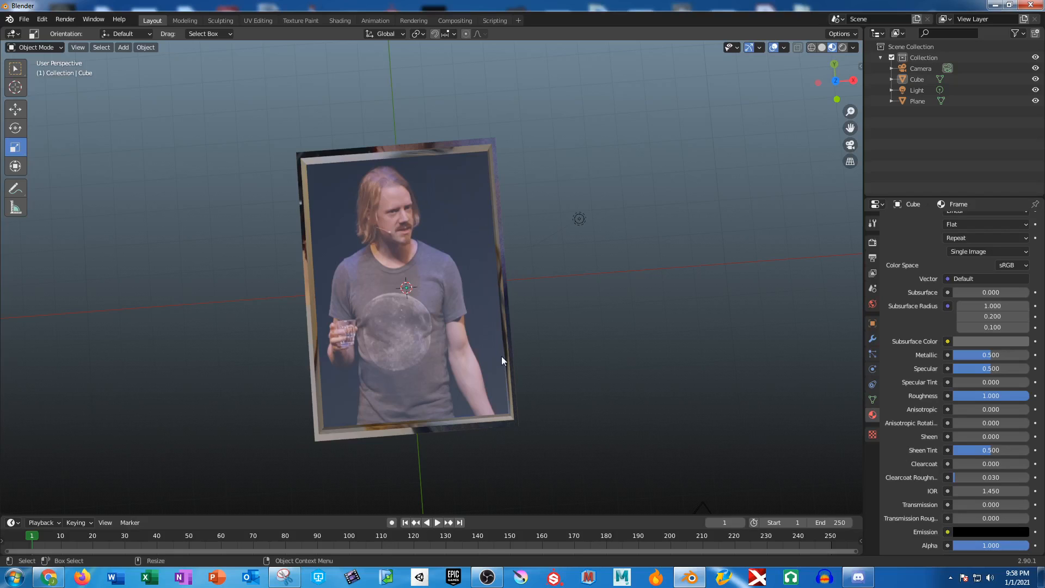
- Replace the Frame material's texture image with the JPG starting with 360_F_256996604 from the desktop folder, and reselect the frame
left_click(995, 4)
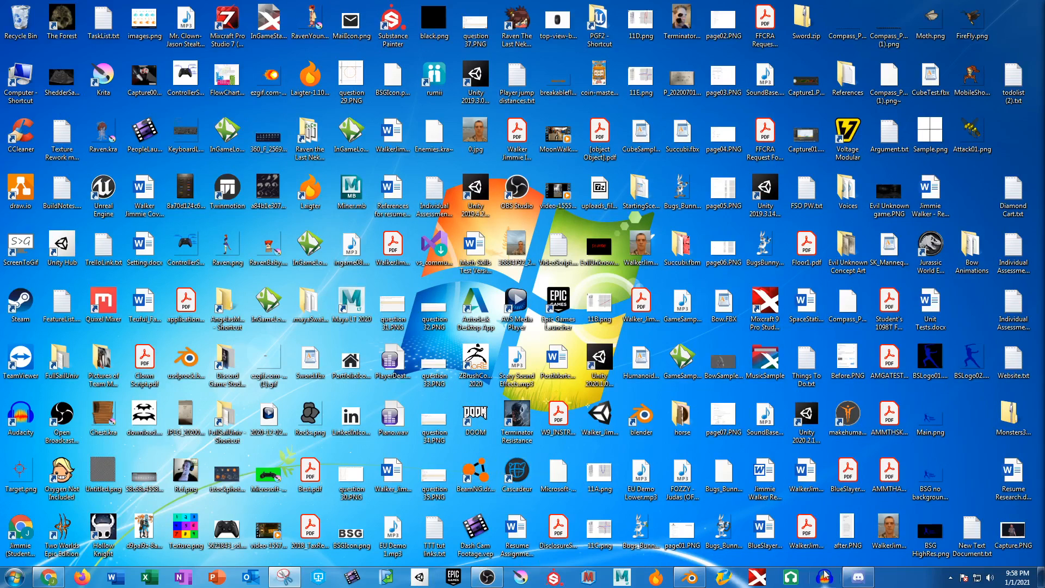
left_click(690, 577)
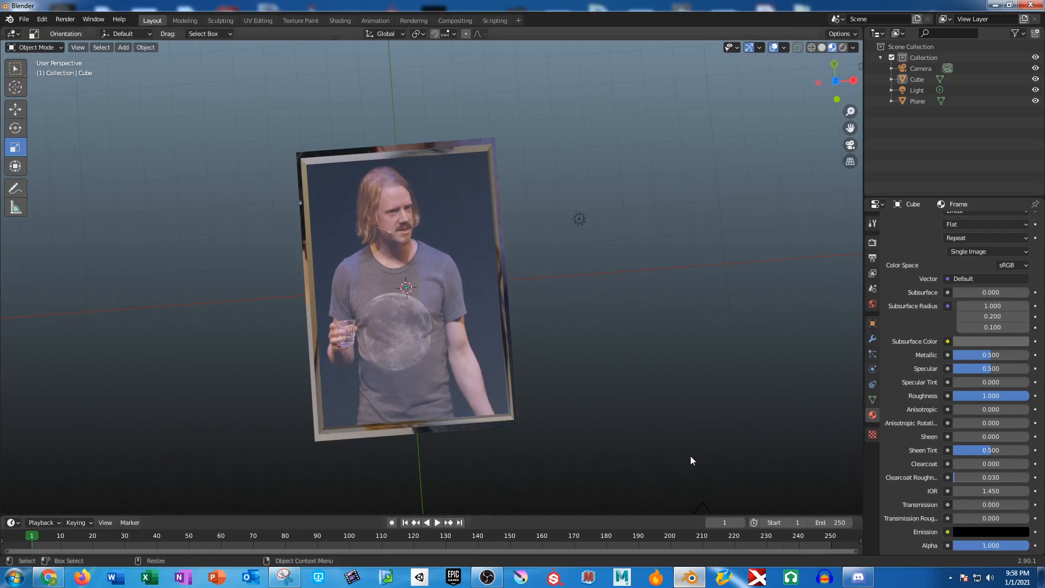
left_click(506, 293)
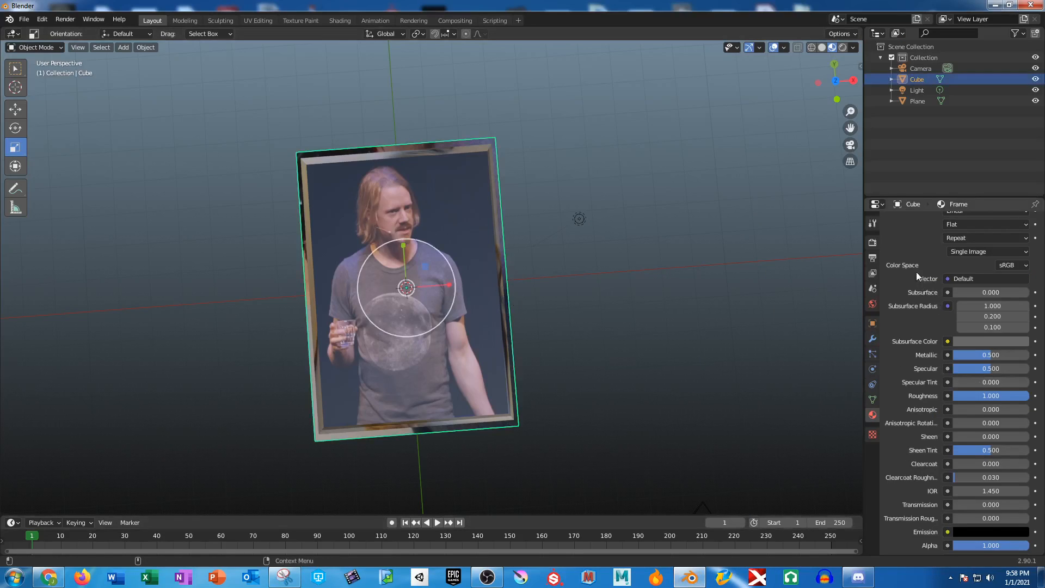
scroll(927, 312, "up", 5)
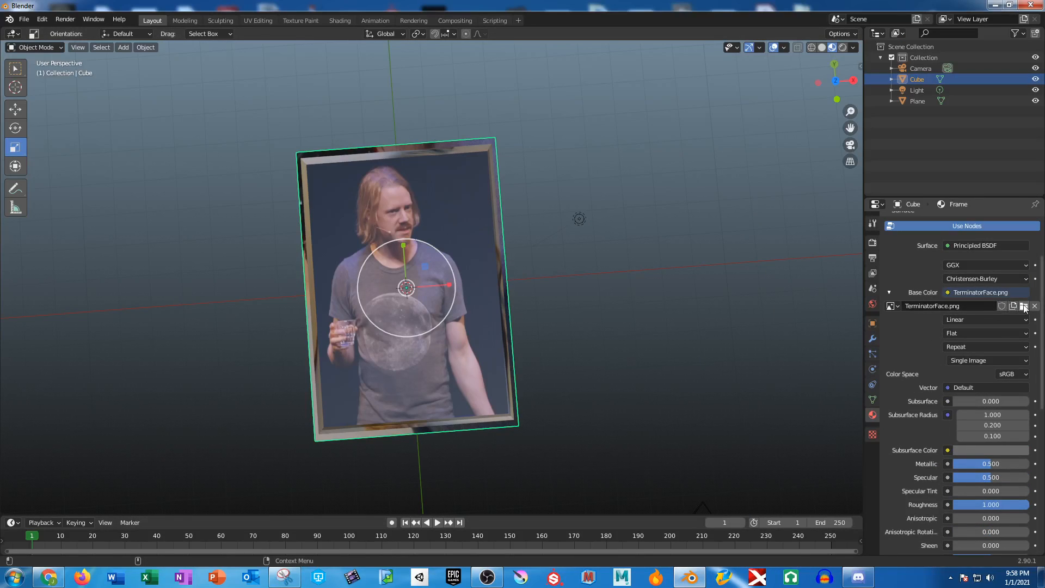
left_click(1024, 307)
left_click(429, 412)
scroll(490, 402, "down", 4)
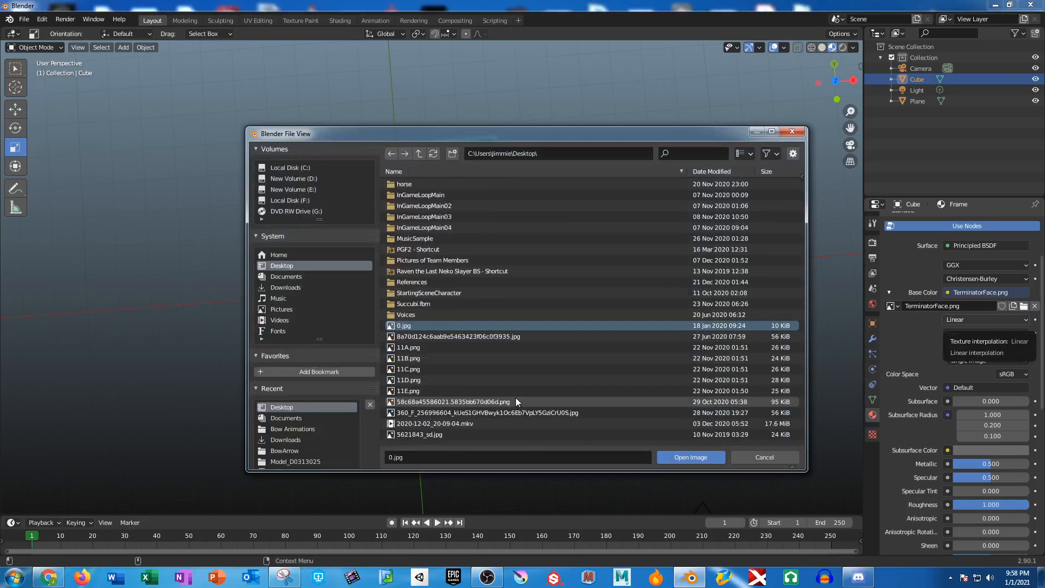
left_click(430, 412)
left_click(668, 456)
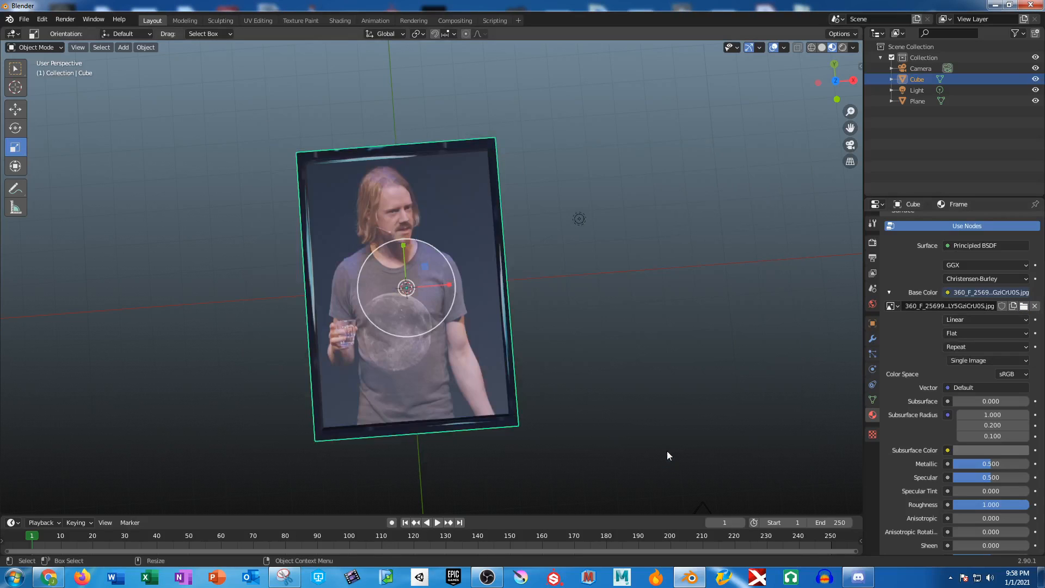
left_click(666, 461)
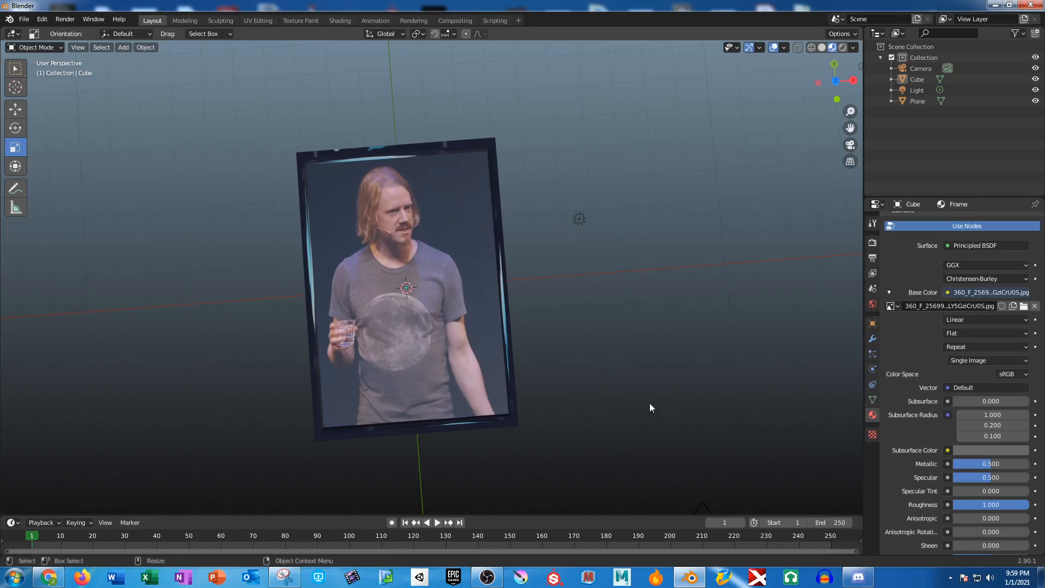
left_click(418, 218)
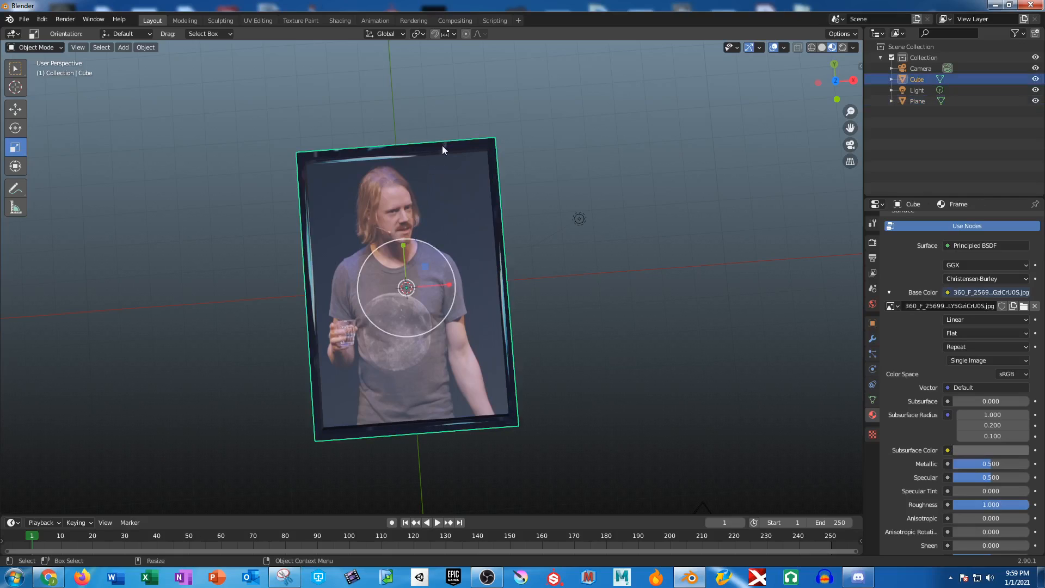